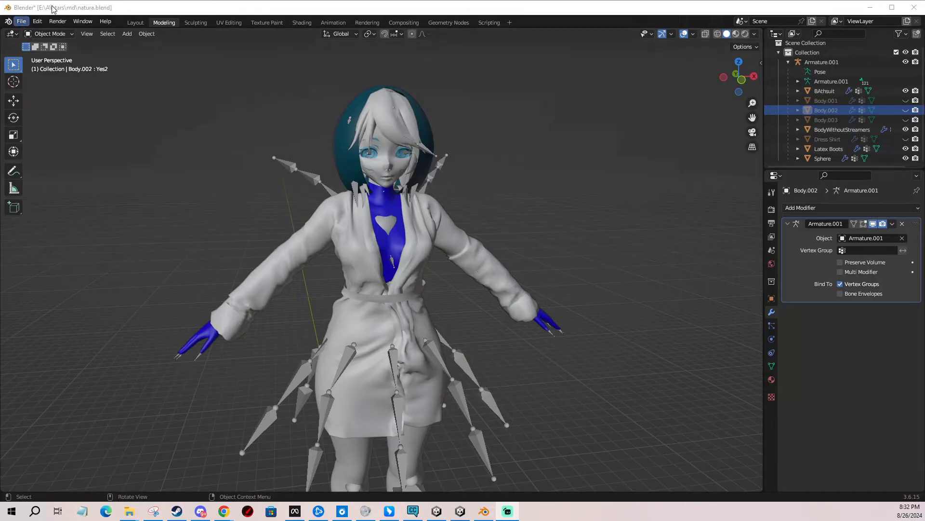
Open Blender's FBX export dialog from File > Export and reposition it
{"action": "left_click", "coordinate": [21, 23]}
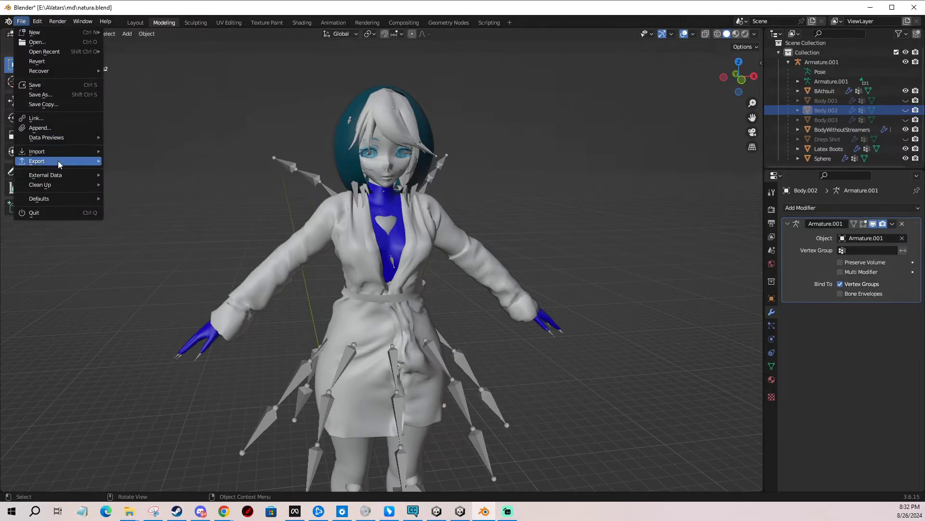
{"action": "mouse_move", "coordinate": [58, 161]}
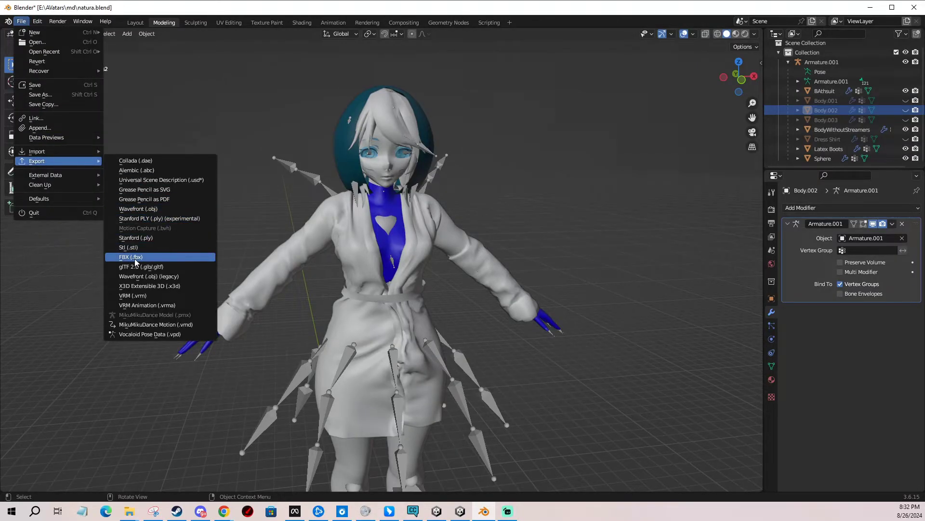
{"action": "left_click", "coordinate": [135, 259]}
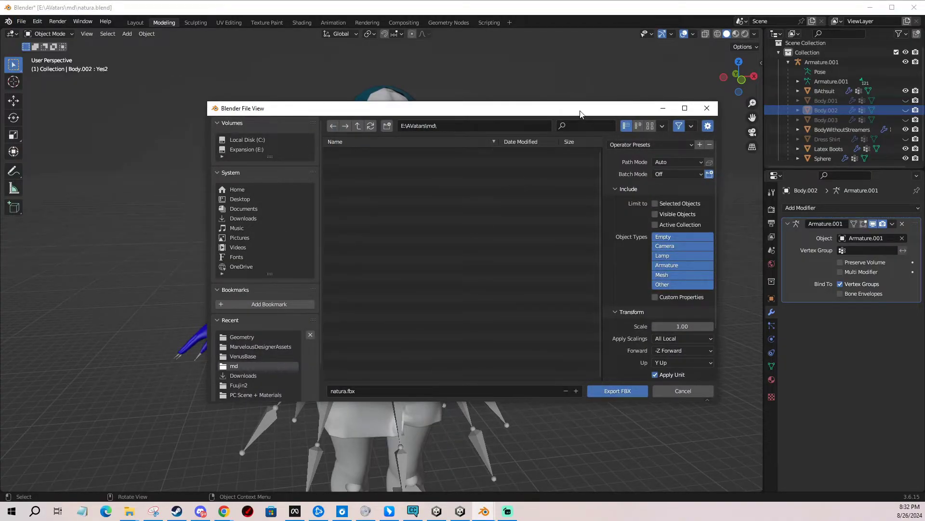
{"action": "left_click_drag", "start_coordinate": [583, 112], "coordinate": [562, 85]}
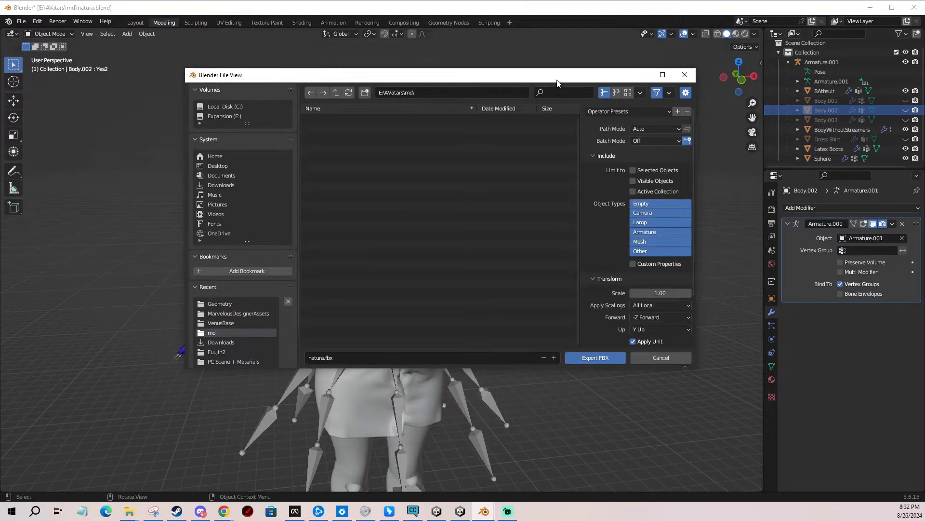
{"action": "left_click_drag", "start_coordinate": [557, 81], "coordinate": [503, 76]}
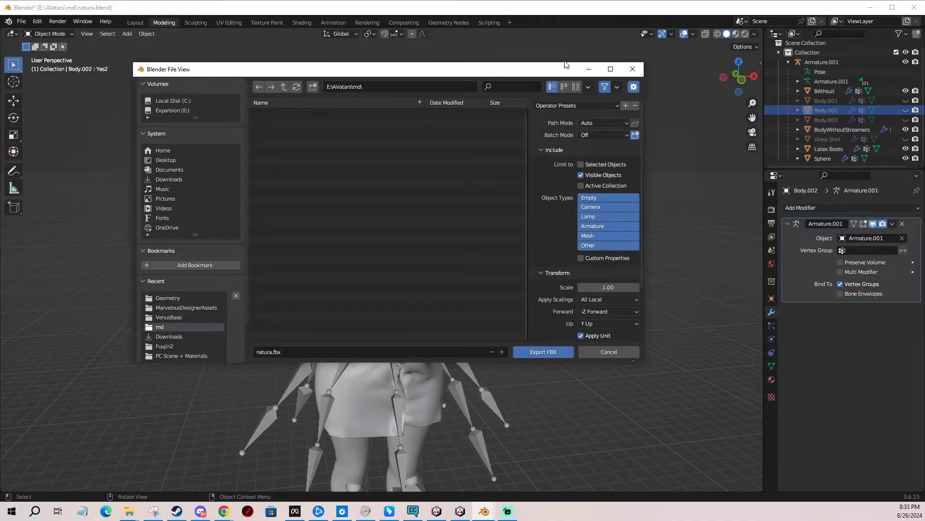
Select only Armature.001 and keep the export limited to visible objects, not selected ones
{"action": "left_click", "coordinate": [581, 165]}
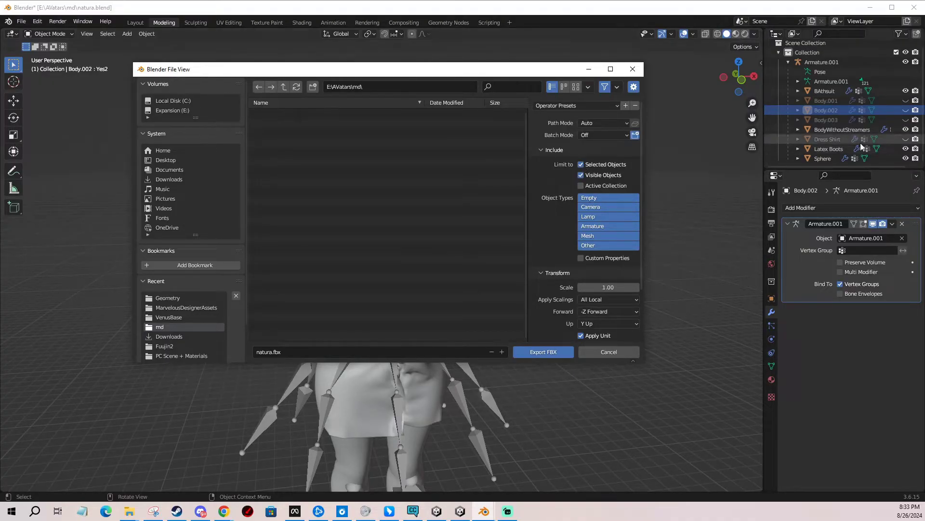
{"action": "left_click", "coordinate": [825, 64]}
{"action": "left_click", "coordinate": [820, 90], "text": "ctrl"}
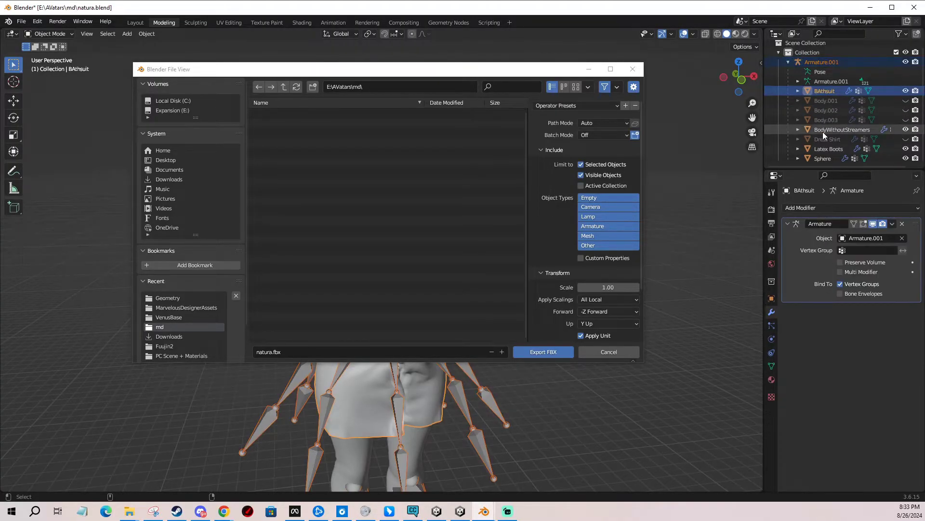
{"action": "left_click", "coordinate": [823, 130], "text": "ctrl"}
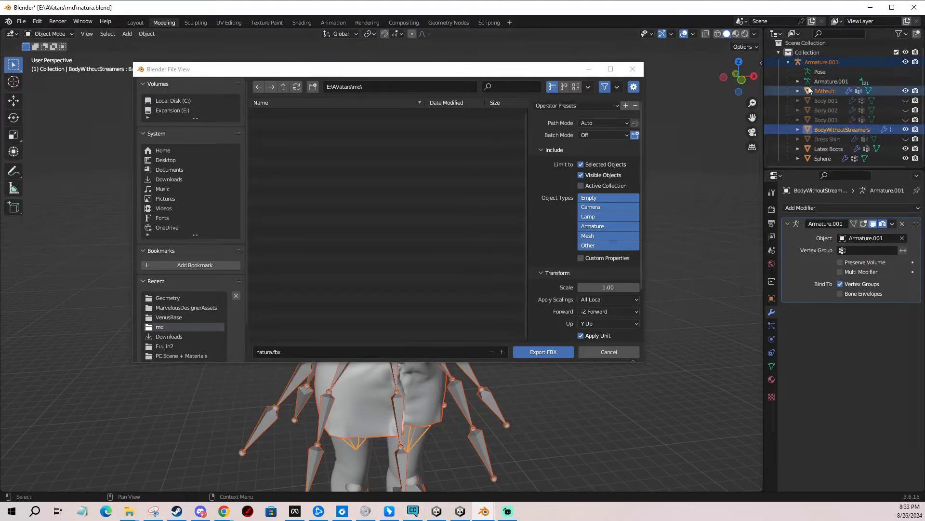
{"action": "left_click", "coordinate": [820, 63]}
{"action": "left_click", "coordinate": [581, 164]}
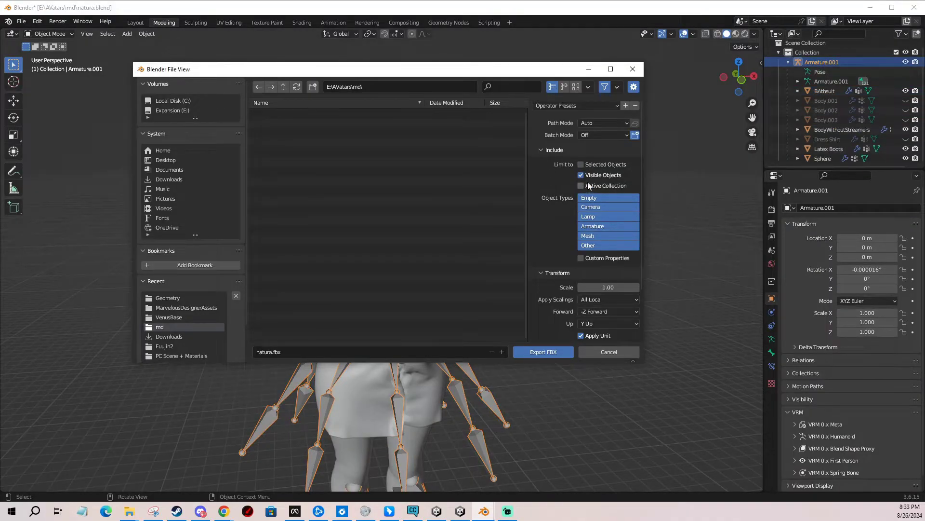
Set Apply Scalings to FBX All and turn off Add Leaf Bones in the Armature options
{"action": "scroll", "coordinate": [586, 175], "scroll_direction": "down", "scroll_amount": 3}
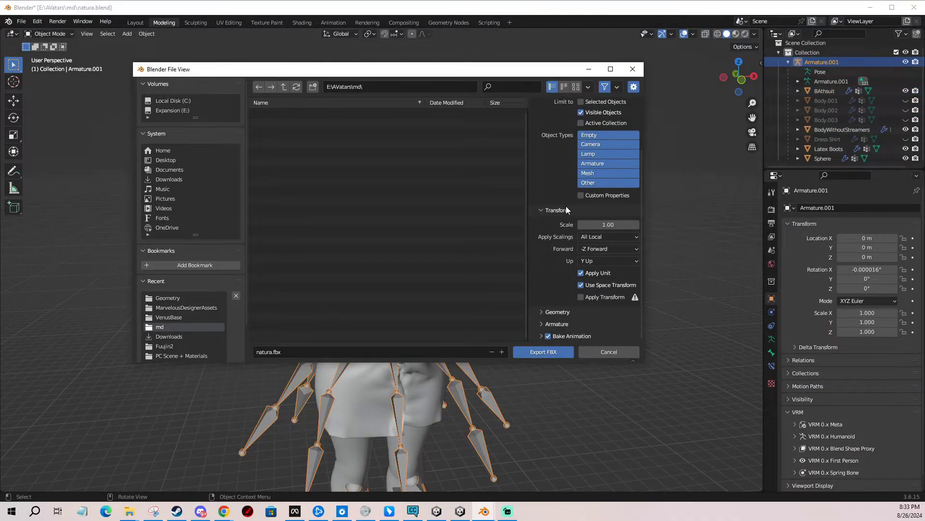
{"action": "left_click", "coordinate": [589, 238]}
{"action": "left_click", "coordinate": [584, 280]}
{"action": "left_click", "coordinate": [550, 325]}
{"action": "scroll", "coordinate": [566, 244], "scroll_direction": "down", "scroll_amount": 3}
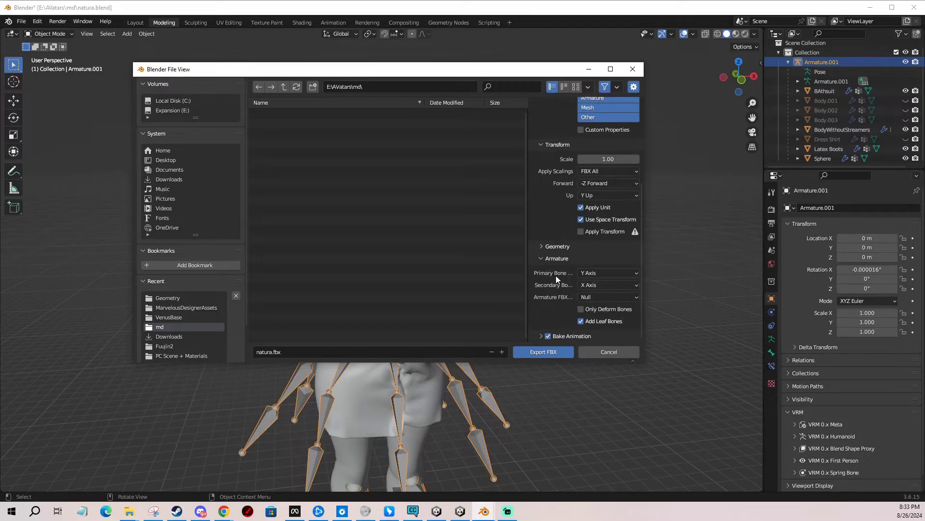
{"action": "left_click", "coordinate": [581, 321]}
Paste the Unity project's Assets folder path as the destination and export natura.fbx
{"action": "left_click", "coordinate": [385, 87]}
{"action": "type", "text": "E:\\AVatars\\FBX Export Tutorial\\Assets"}
{"action": "key", "text": "Return"}
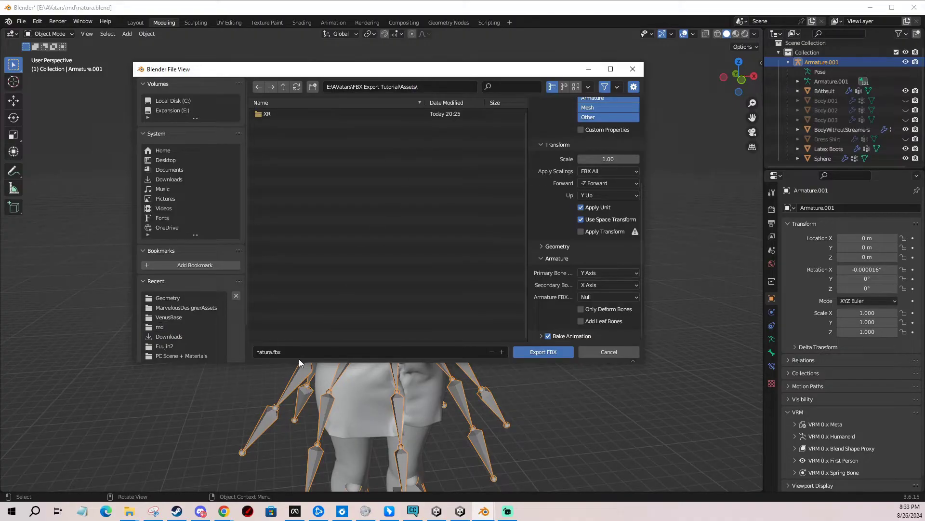
{"action": "left_click", "coordinate": [543, 351]}
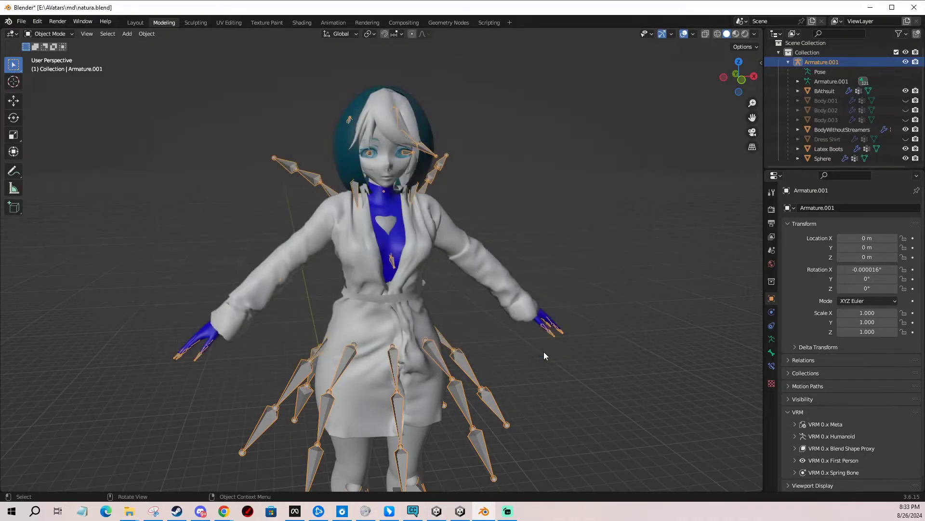
Back in Unity, drag the natura asset into the Hierarchy and frame it with F
{"action": "left_click", "coordinate": [460, 511]}
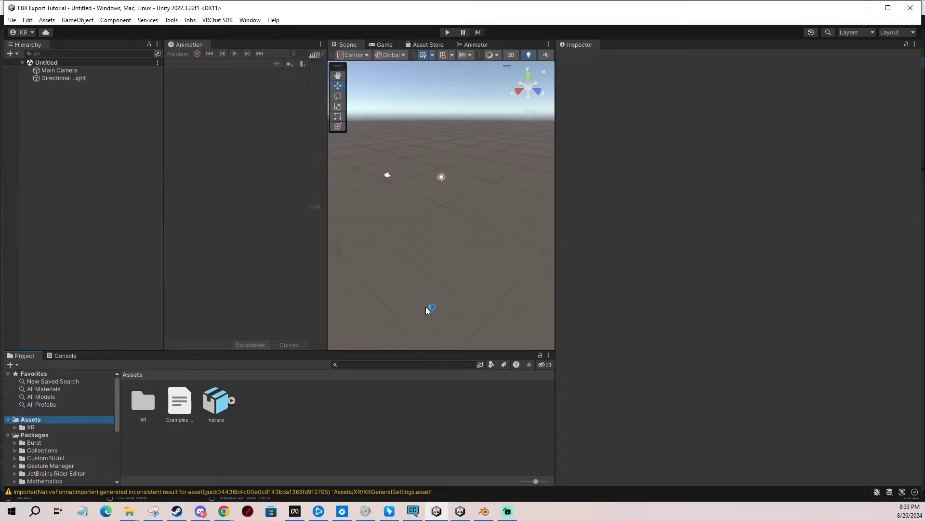
{"action": "left_click", "coordinate": [217, 403]}
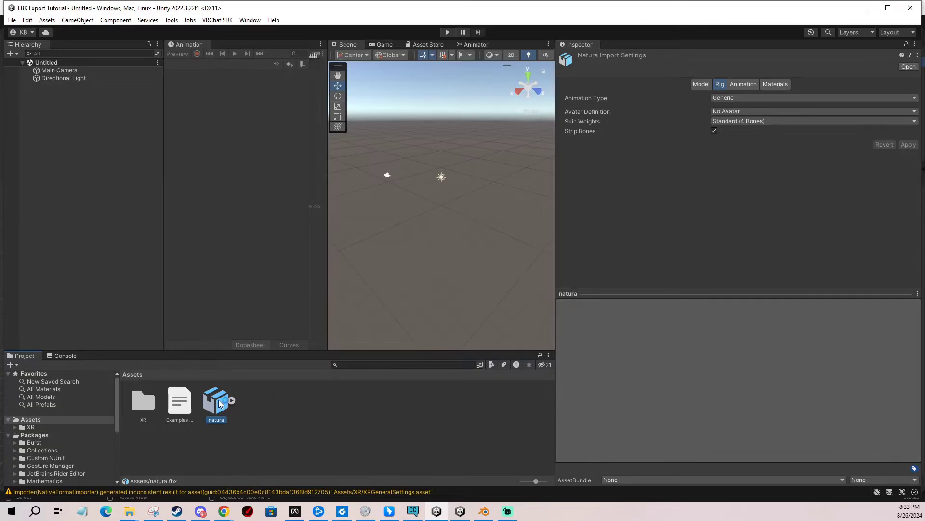
{"action": "left_click", "coordinate": [255, 418]}
{"action": "left_click_drag", "start_coordinate": [217, 404], "coordinate": [96, 202]}
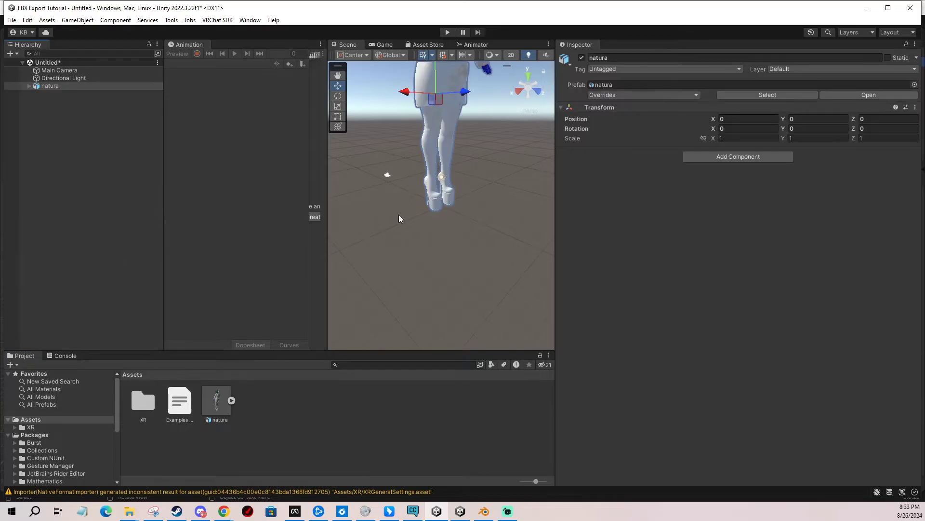
{"action": "key", "text": "f"}
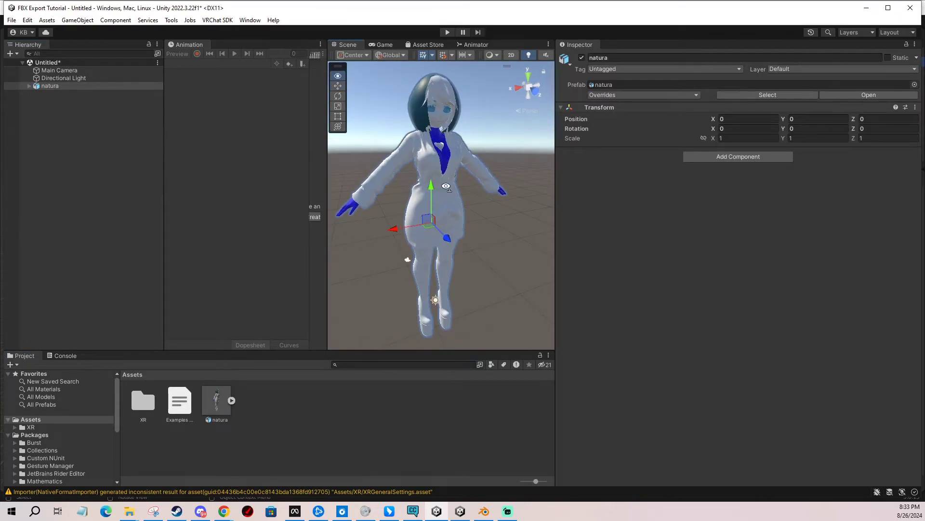
Select the natura model asset in the Project panel to show its import settings
{"action": "mouse_move", "coordinate": [459, 200]}
{"action": "middle_mouse_down"}
{"action": "mouse_move", "coordinate": [482, 201]}
{"action": "mouse_move", "coordinate": [449, 192]}
{"action": "middle_mouse_up"}
{"action": "left_click", "coordinate": [482, 201]}
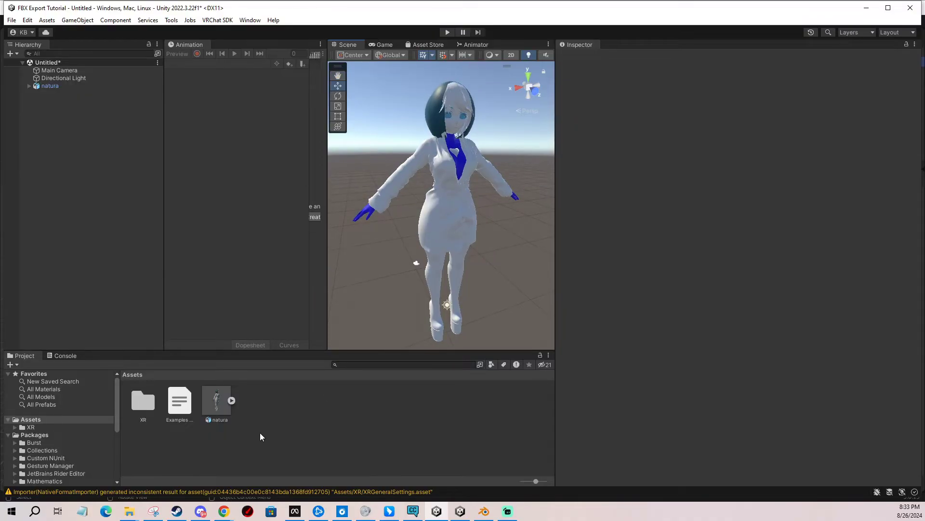
{"action": "left_click", "coordinate": [213, 401]}
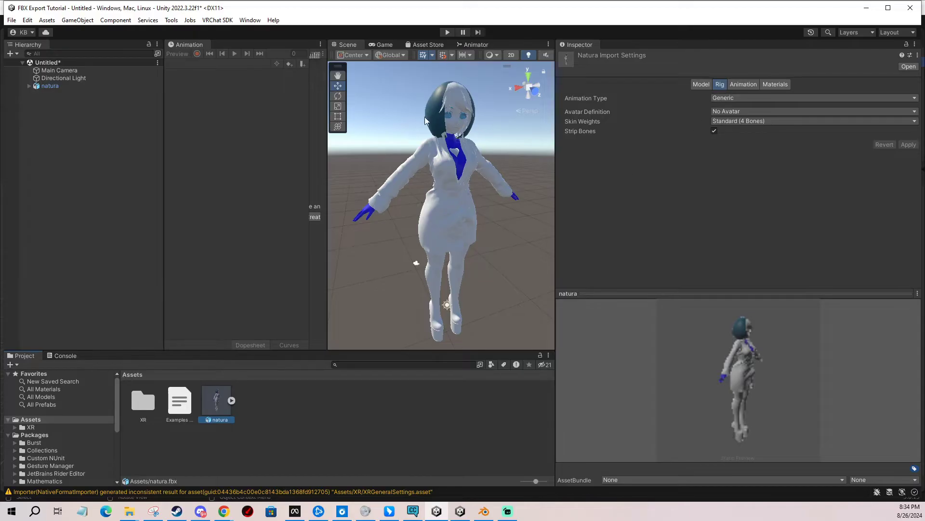
Set natura's Animation Type to Humanoid, creating the avatar from this model, and apply
{"action": "left_click", "coordinate": [717, 98]}
{"action": "left_click", "coordinate": [727, 140]}
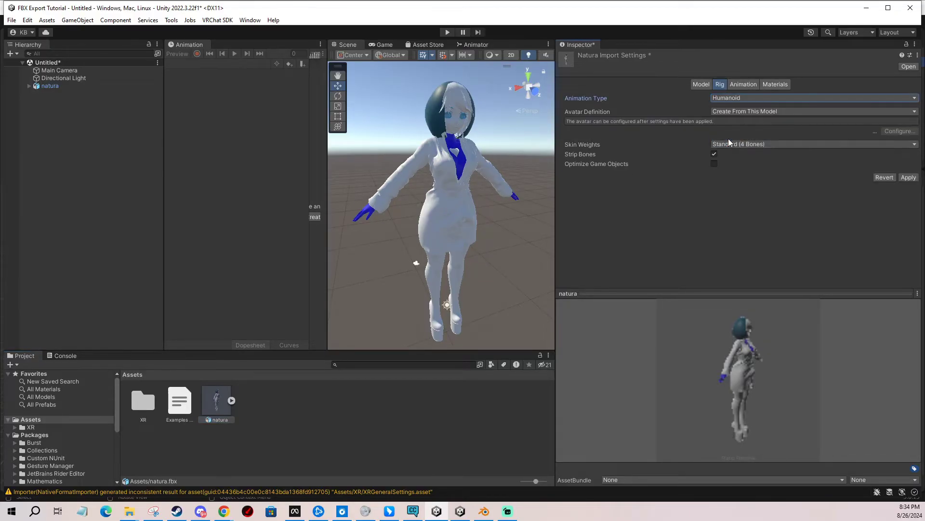
{"action": "left_click", "coordinate": [909, 178]}
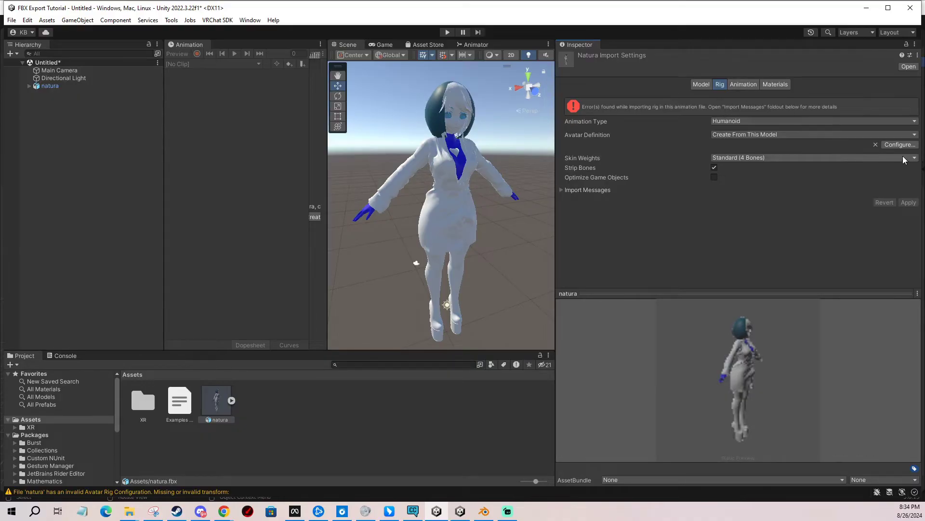
In Avatar Configuration, assign Left ankle and Right ankle to the left and right Foot slots
{"action": "left_click", "coordinate": [896, 145]}
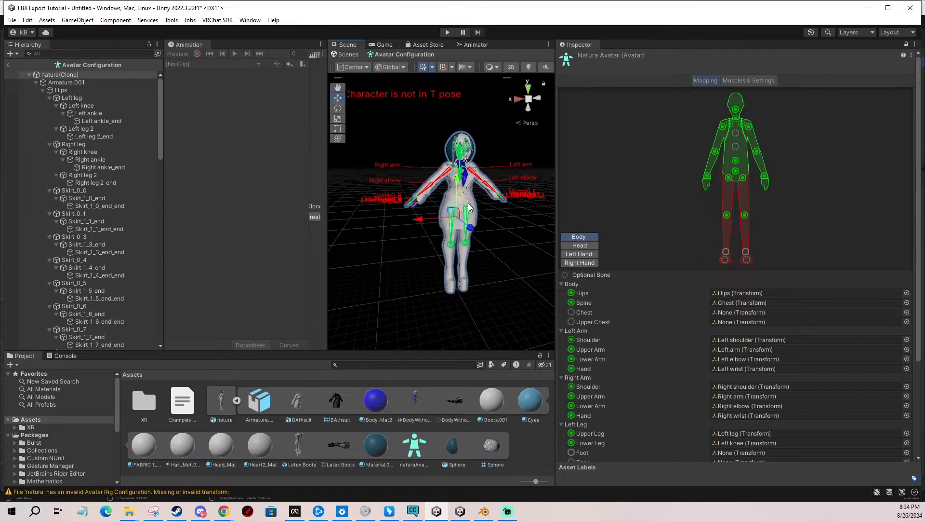
{"action": "scroll", "coordinate": [669, 276], "scroll_direction": "down", "scroll_amount": 5}
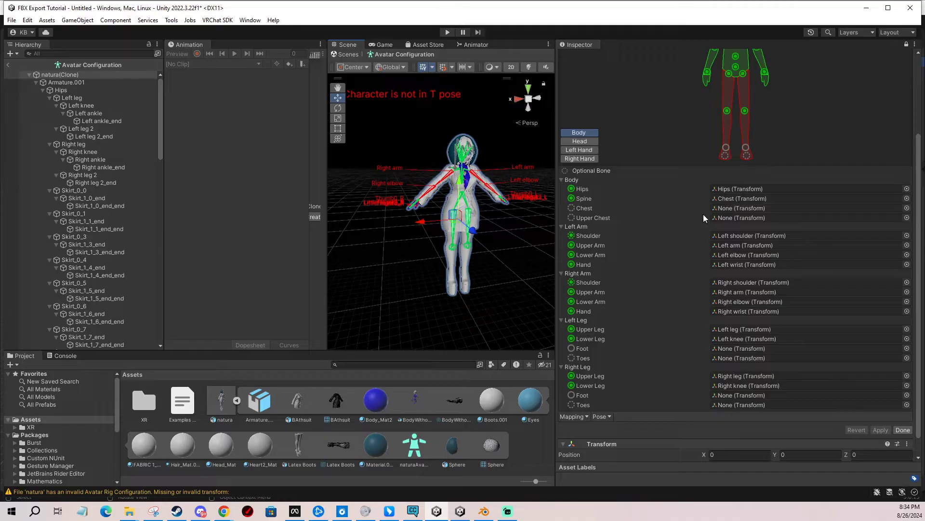
{"action": "left_click", "coordinate": [733, 340]}
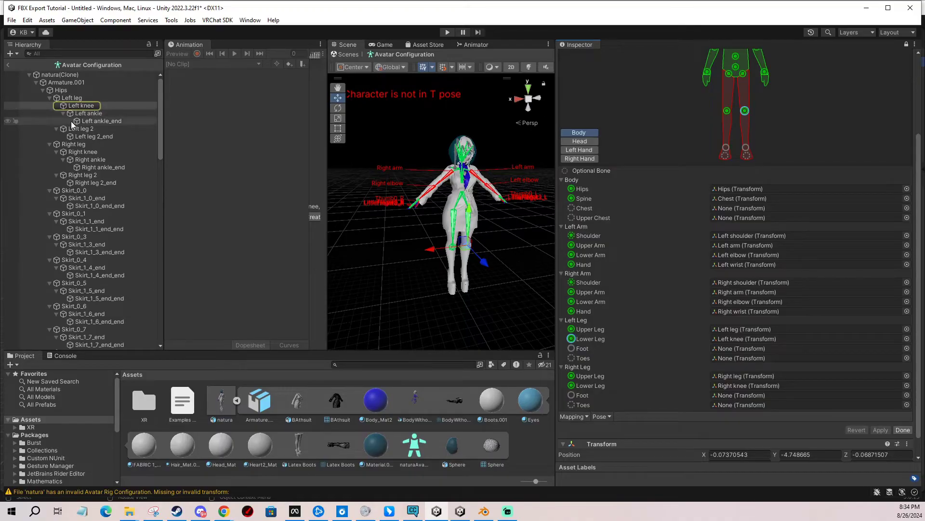
{"action": "left_click_drag", "start_coordinate": [79, 115], "coordinate": [734, 349]}
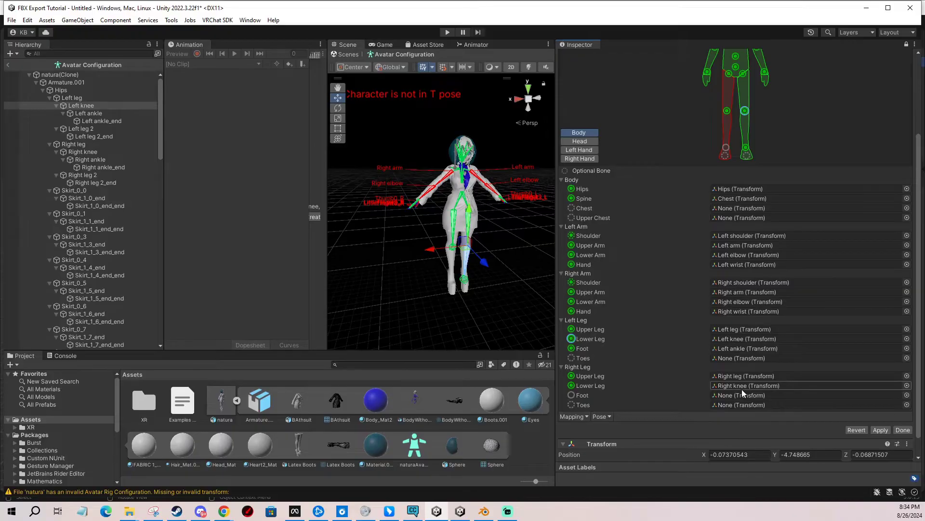
{"action": "left_click", "coordinate": [728, 385]}
{"action": "left_click_drag", "start_coordinate": [86, 161], "coordinate": [728, 392]}
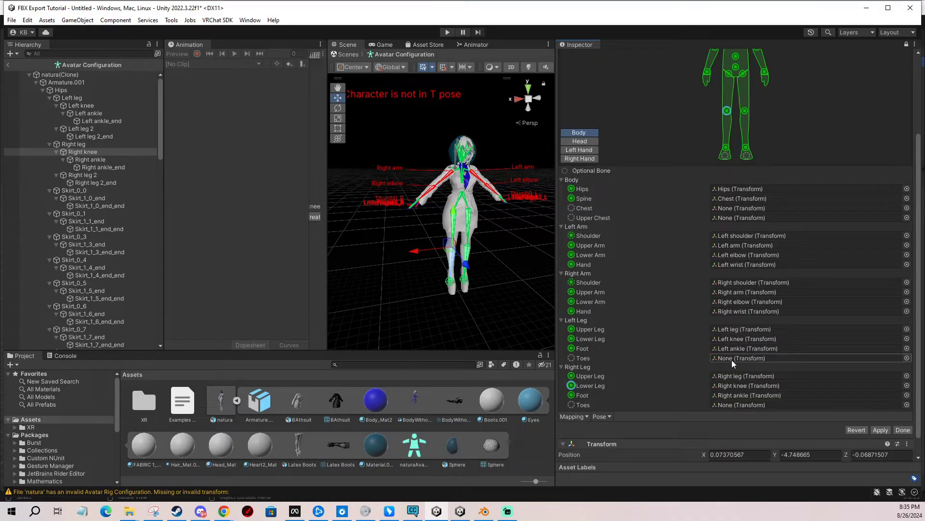
Assign the Chest bone to the Chest slot and the Spine bone to the Spine slot
{"action": "scroll", "coordinate": [103, 220], "scroll_direction": "down", "scroll_amount": 4}
{"action": "scroll", "coordinate": [102, 220], "scroll_direction": "down", "scroll_amount": 10}
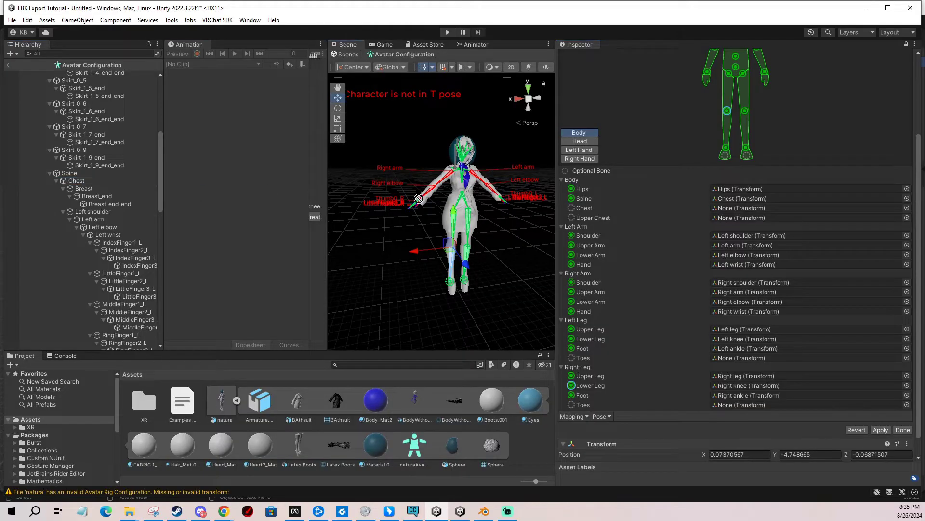
{"action": "left_click_drag", "start_coordinate": [447, 198], "coordinate": [732, 208]}
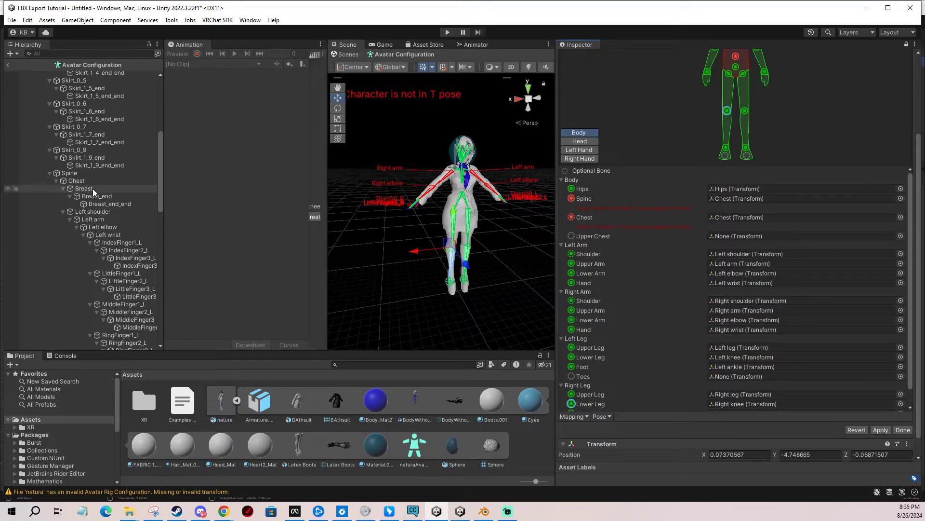
{"action": "scroll", "coordinate": [85, 181], "scroll_direction": "up", "scroll_amount": 3}
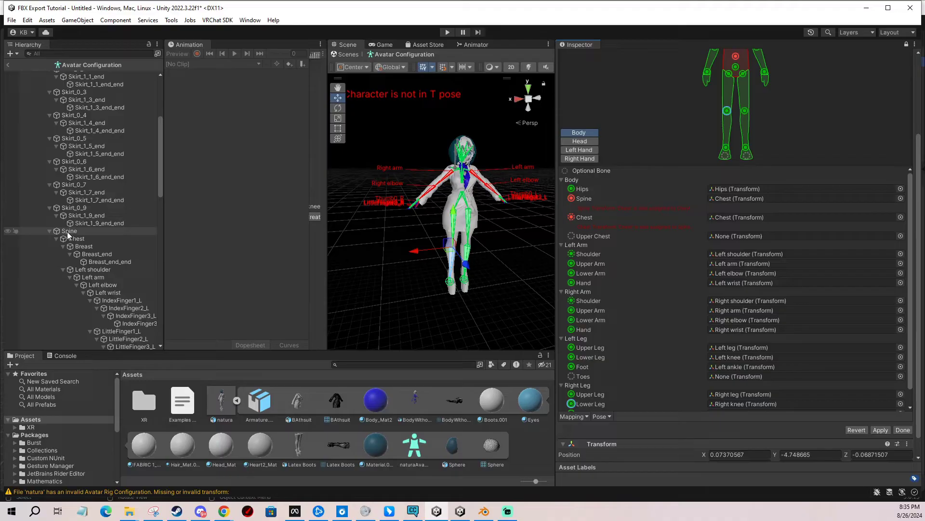
{"action": "left_click_drag", "start_coordinate": [69, 235], "coordinate": [731, 199]}
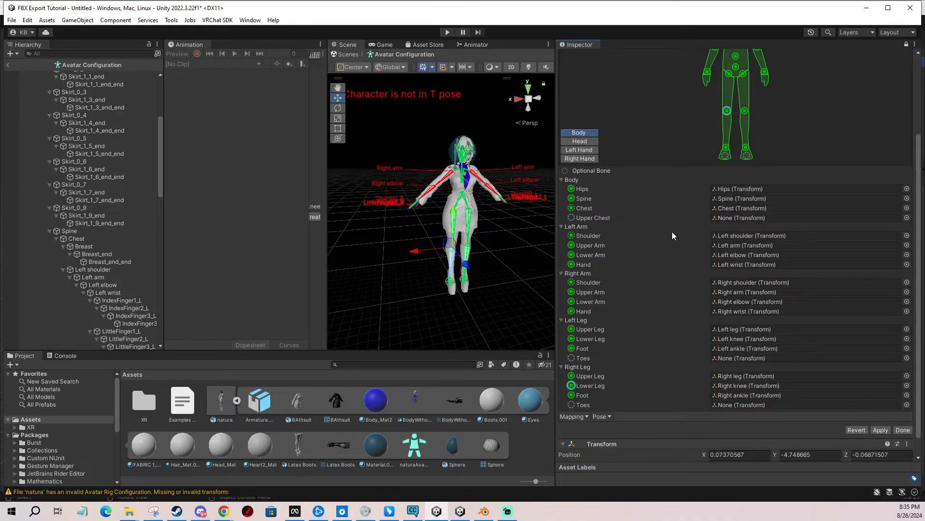
Clear FrontHair2_2 from the Head mapping's Jaw slot
{"action": "left_click", "coordinate": [585, 141]}
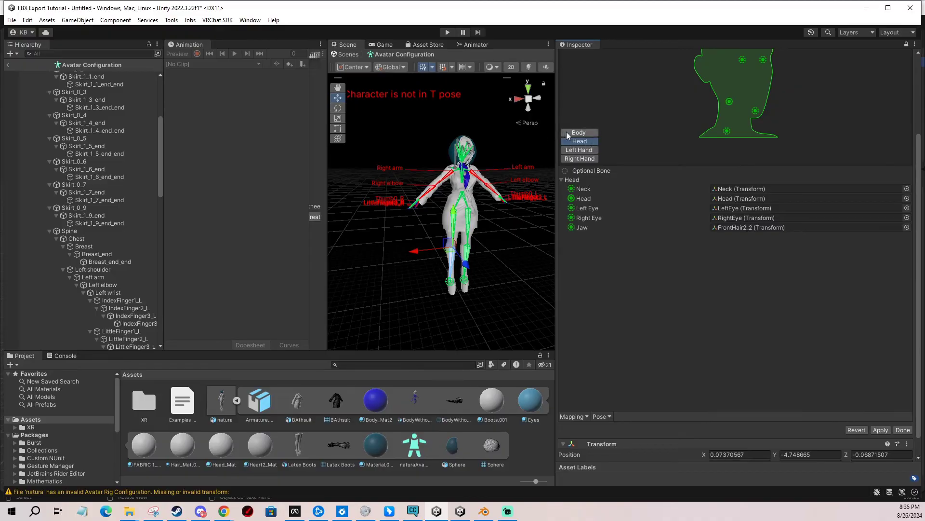
{"action": "left_click", "coordinate": [730, 227]}
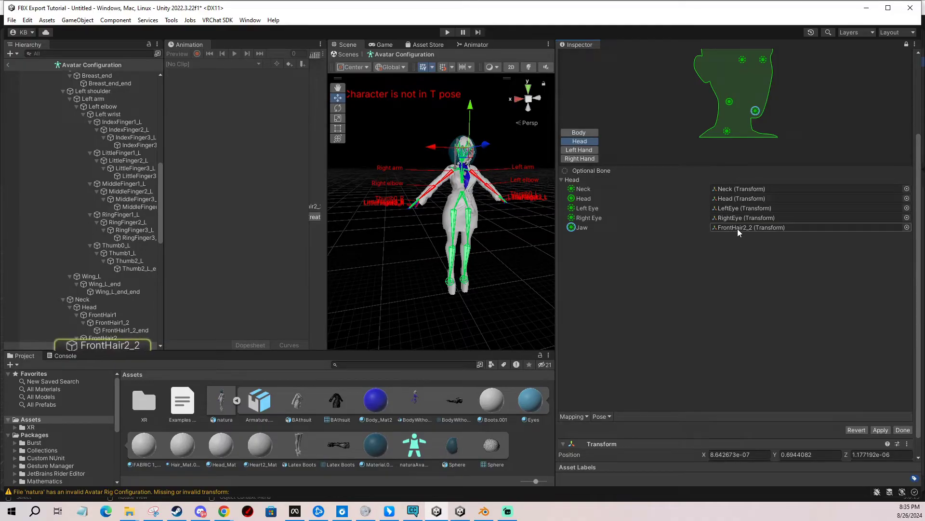
{"action": "key", "text": "Delete"}
Check the left hand finger mapping, then return to the Body mapping
{"action": "left_click", "coordinate": [579, 155]}
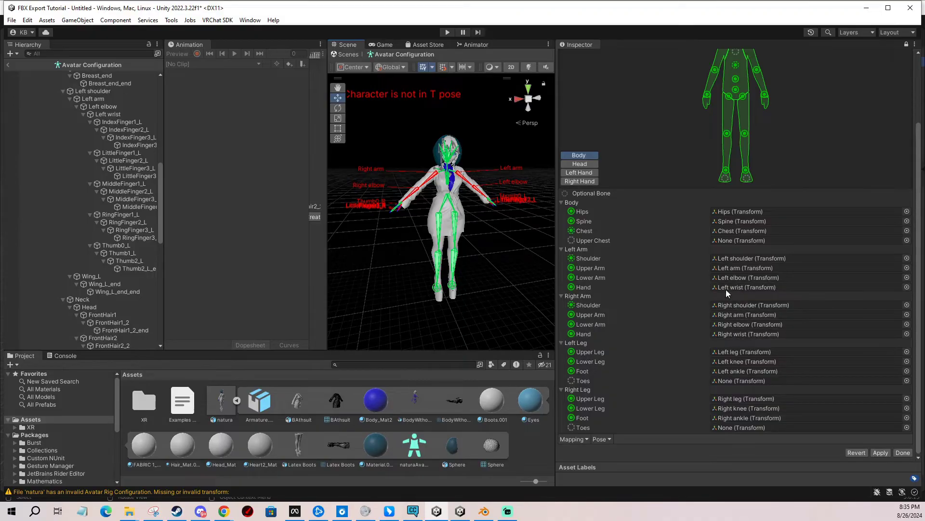
{"action": "left_click", "coordinate": [587, 173]}
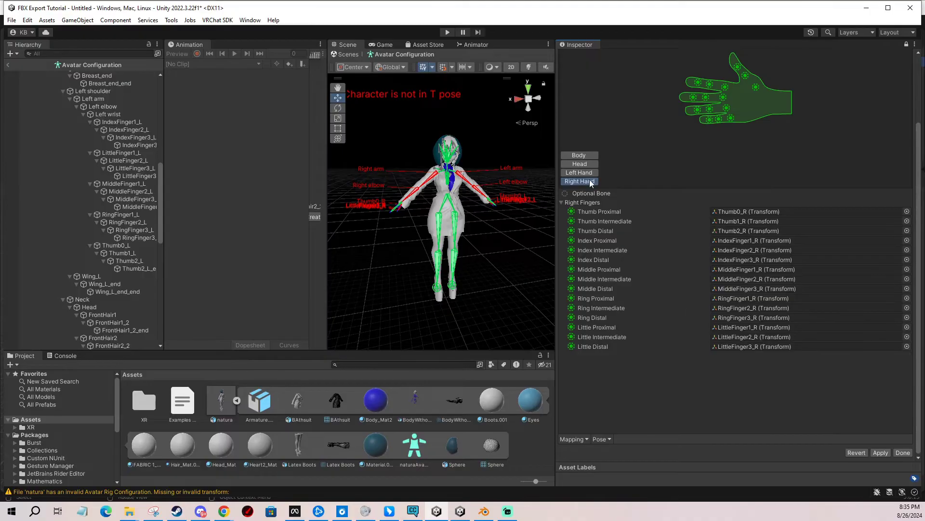
{"action": "left_click", "coordinate": [579, 156]}
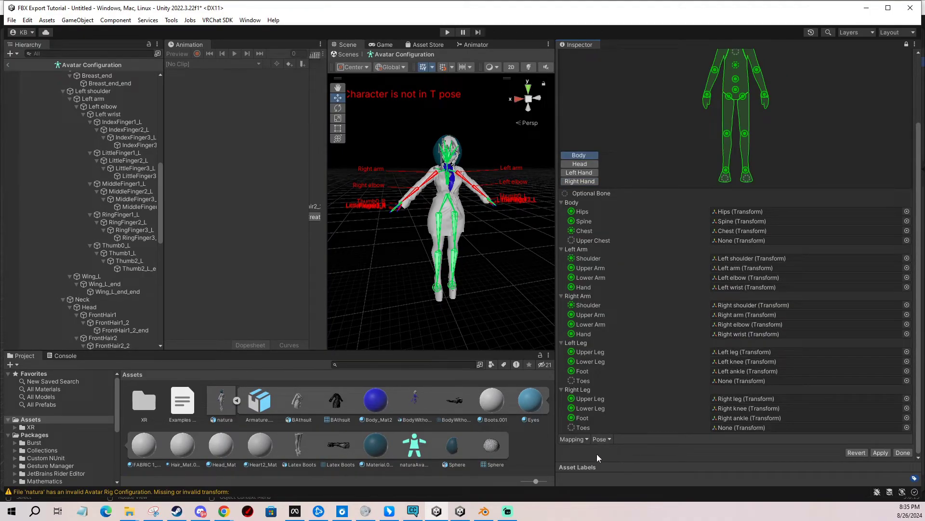
Force natura into a T-pose with Pose > Enforce T-Pose and apply the change
{"action": "left_click", "coordinate": [584, 439]}
{"action": "left_click", "coordinate": [599, 439]}
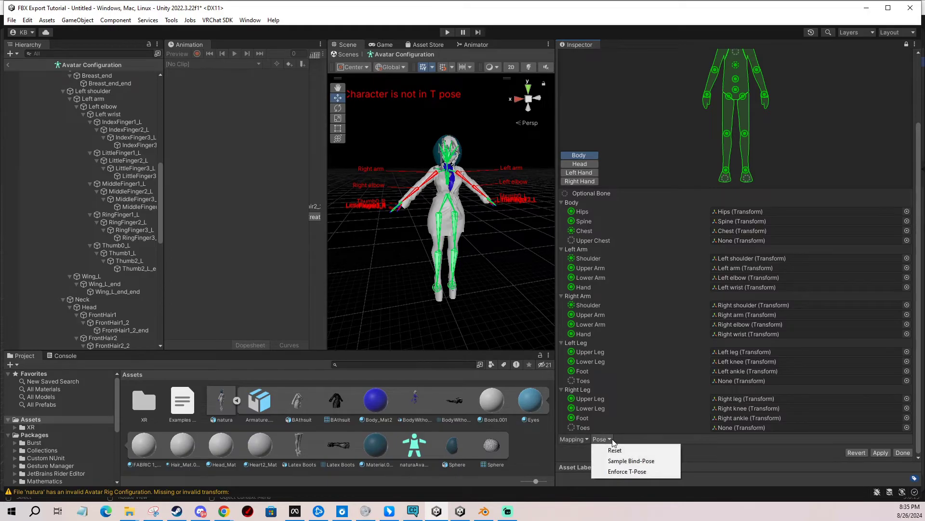
{"action": "left_click", "coordinate": [630, 472]}
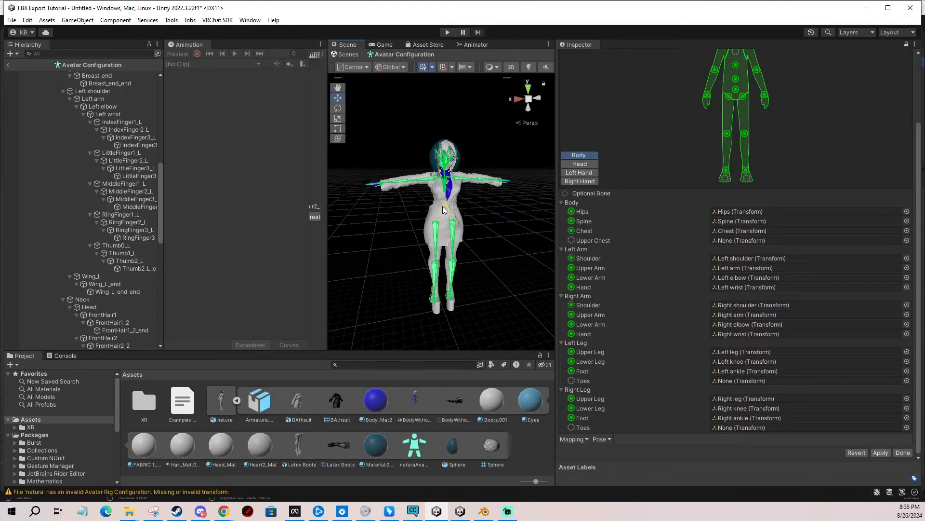
{"action": "left_click", "coordinate": [600, 439]}
{"action": "left_click", "coordinate": [627, 458]}
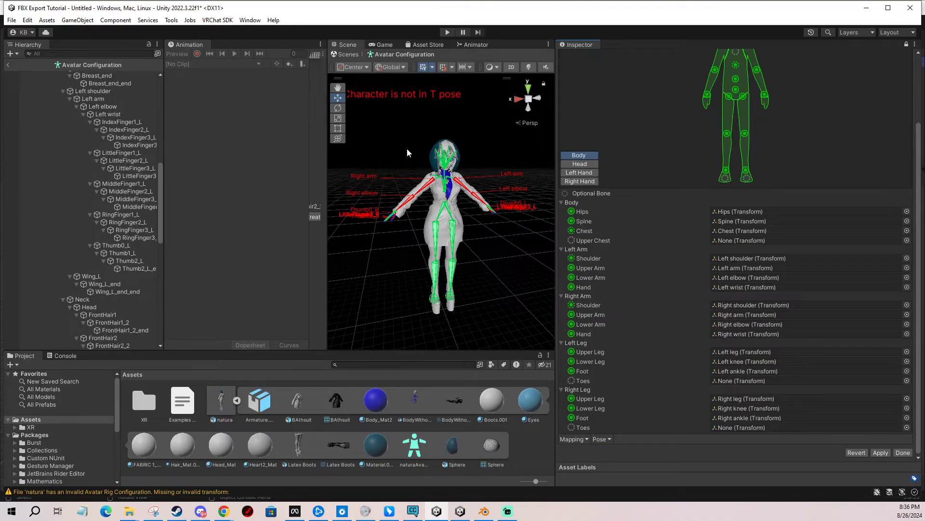
{"action": "left_click", "coordinate": [601, 439]}
{"action": "left_click", "coordinate": [625, 471]}
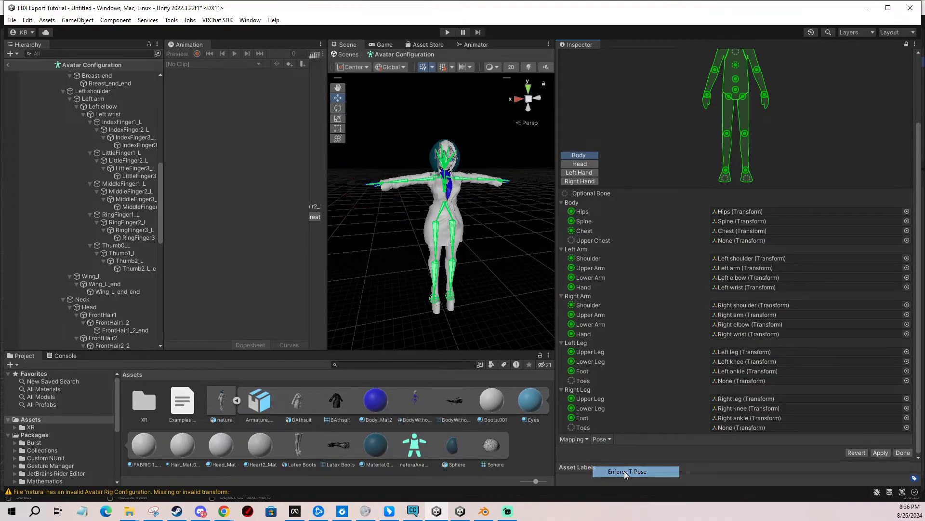
{"action": "left_click", "coordinate": [881, 452]}
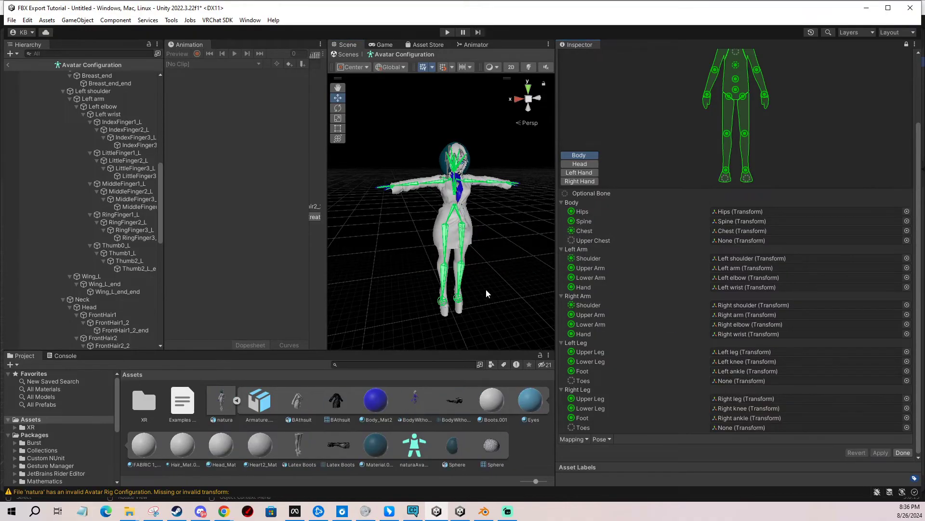
Finish Avatar Configuration and add a Gesture Manager emulator object to the scene
{"action": "left_click", "coordinate": [903, 453]}
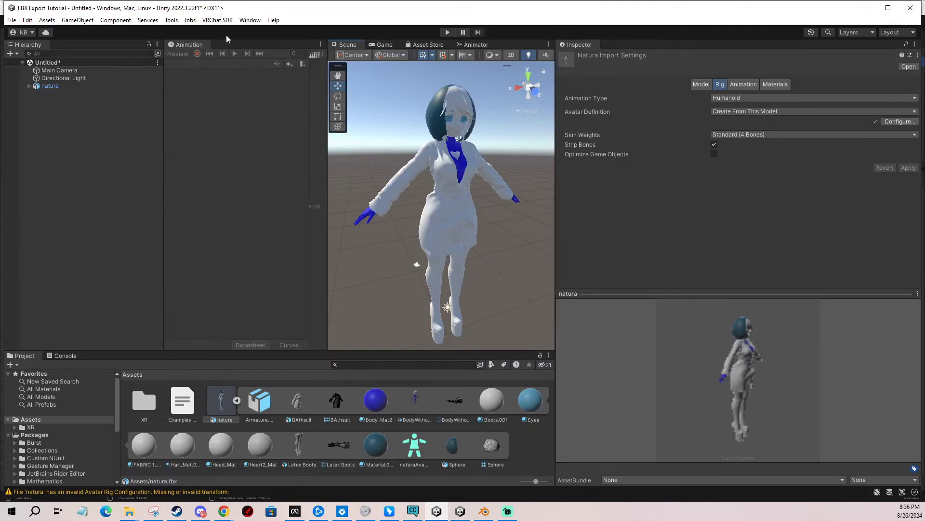
{"action": "left_click", "coordinate": [172, 20]}
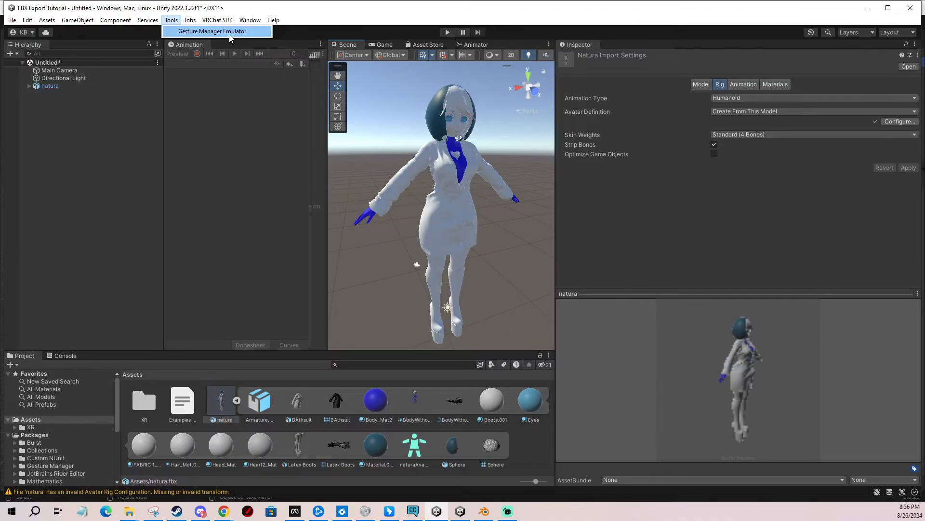
{"action": "left_click", "coordinate": [239, 33]}
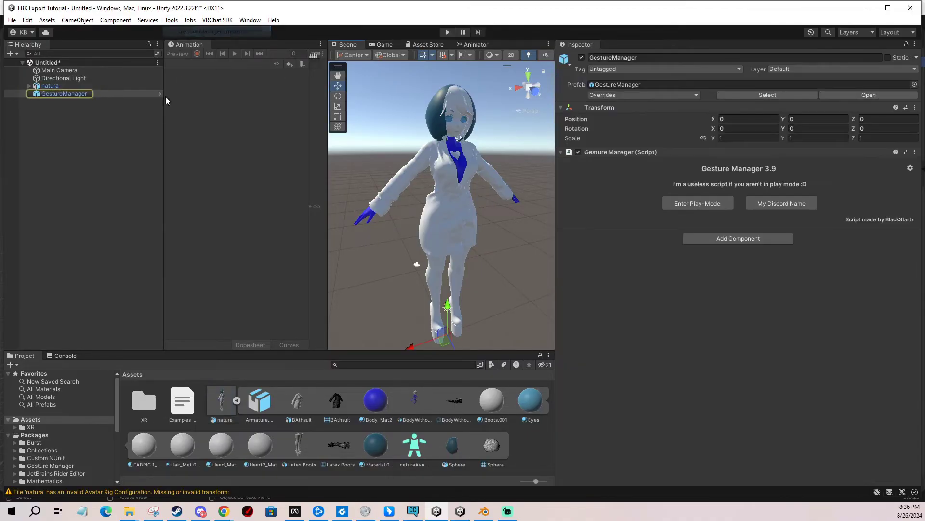
{"action": "left_click", "coordinate": [64, 96]}
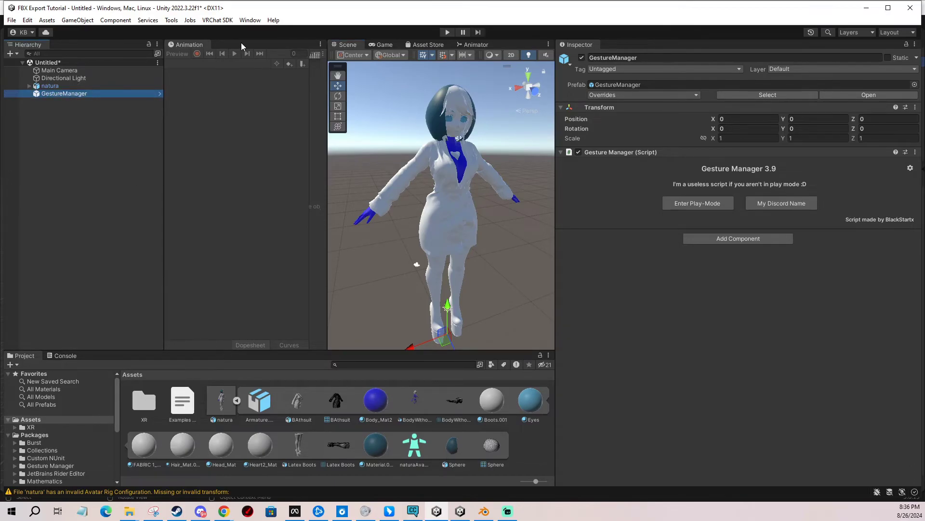
Enter Play mode, switch to the Scene view and select natura
{"action": "left_click", "coordinate": [446, 33]}
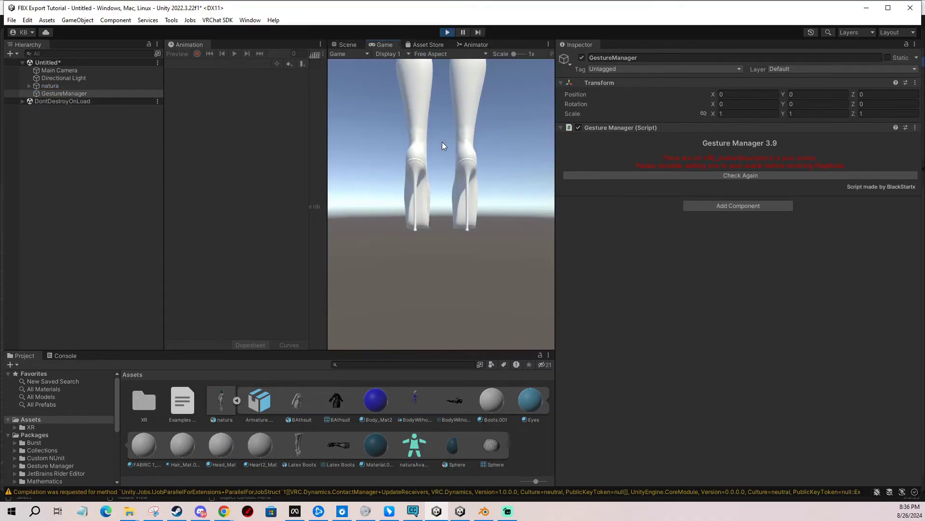
{"action": "left_click", "coordinate": [354, 44]}
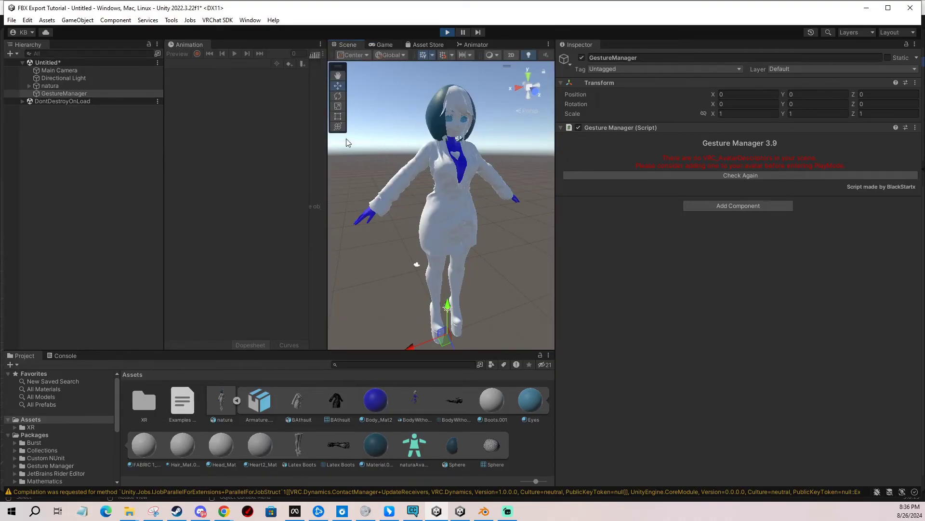
{"action": "left_click", "coordinate": [47, 86]}
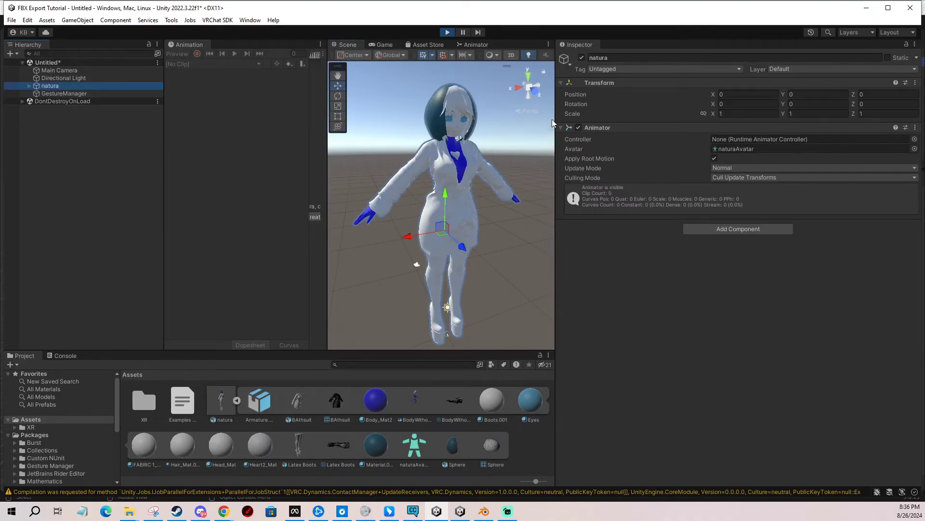
Stop Play mode and add a VRC Avatar Descriptor to natura via the 'vrc ava' search
{"action": "left_click", "coordinate": [447, 32]}
{"action": "left_click", "coordinate": [736, 247]}
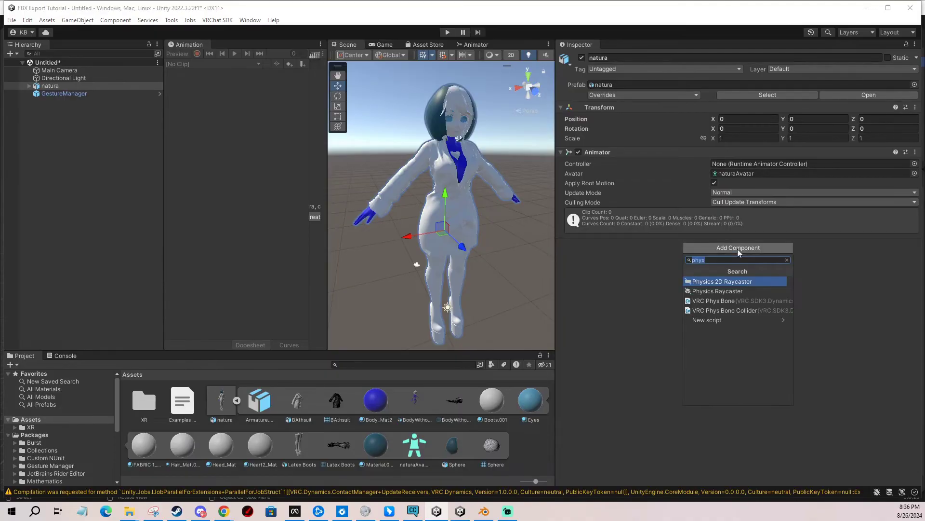
{"action": "type", "text": "vrc ava"}
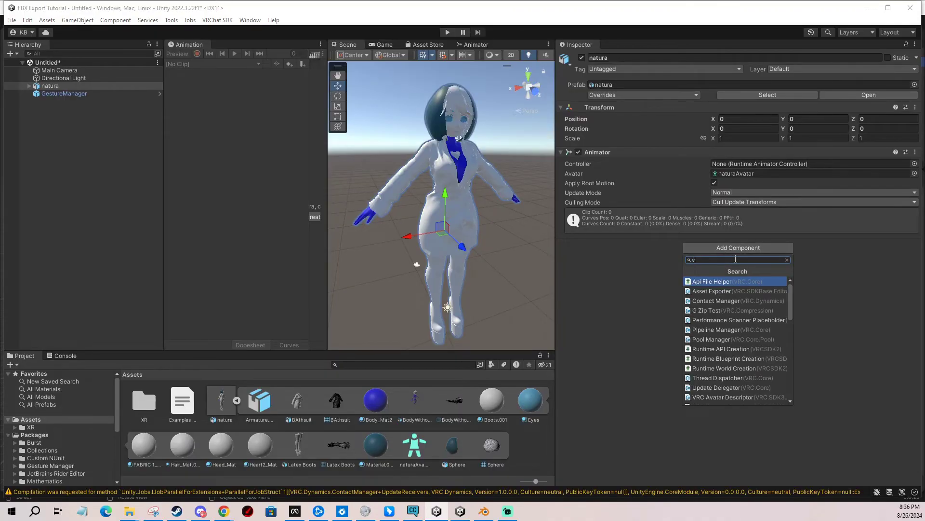
{"action": "left_click", "coordinate": [724, 280]}
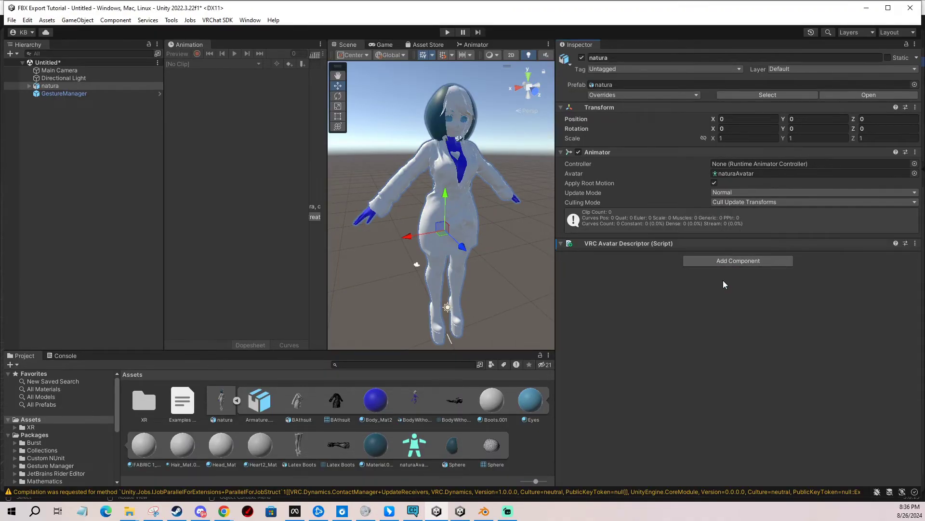
{"action": "scroll", "coordinate": [762, 296], "scroll_direction": "down", "scroll_amount": 2}
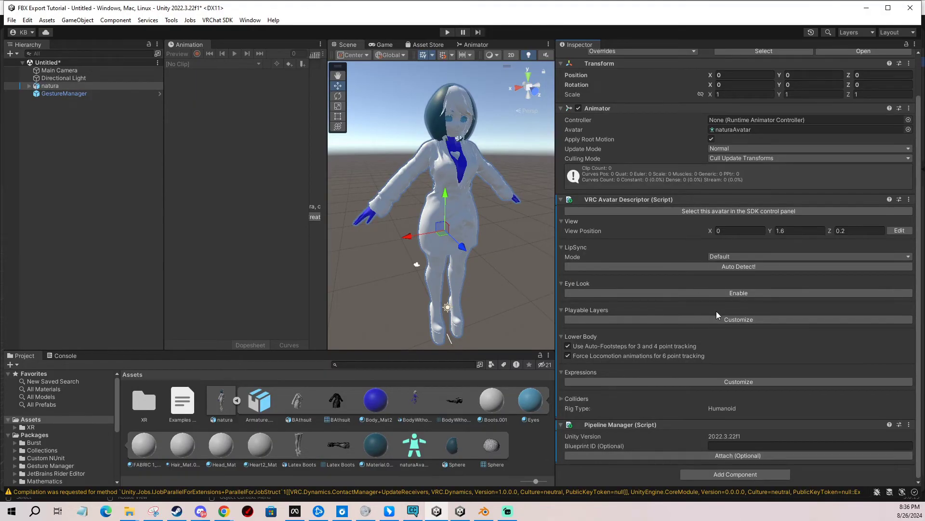
{"action": "scroll", "coordinate": [720, 315], "scroll_direction": "up", "scroll_amount": 2}
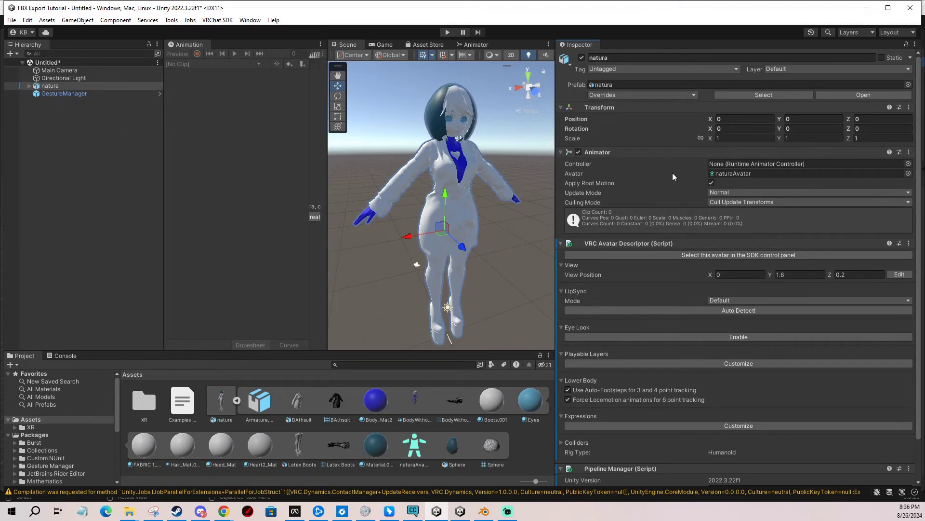
{"action": "scroll", "coordinate": [673, 175], "scroll_direction": "down", "scroll_amount": 2}
Search components for 'ani' without adding anything, then locate the Animator's Avatar asset
{"action": "left_click", "coordinate": [748, 475]}
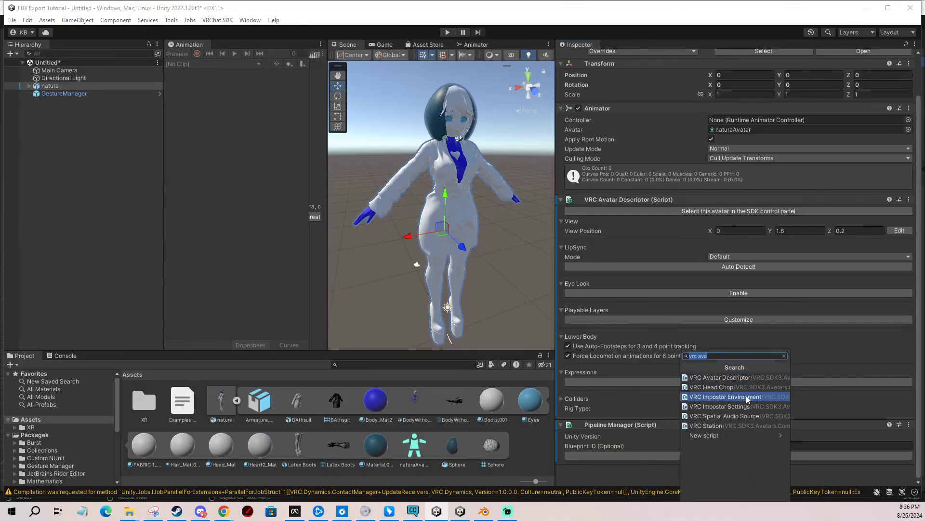
{"action": "type", "text": "ani"}
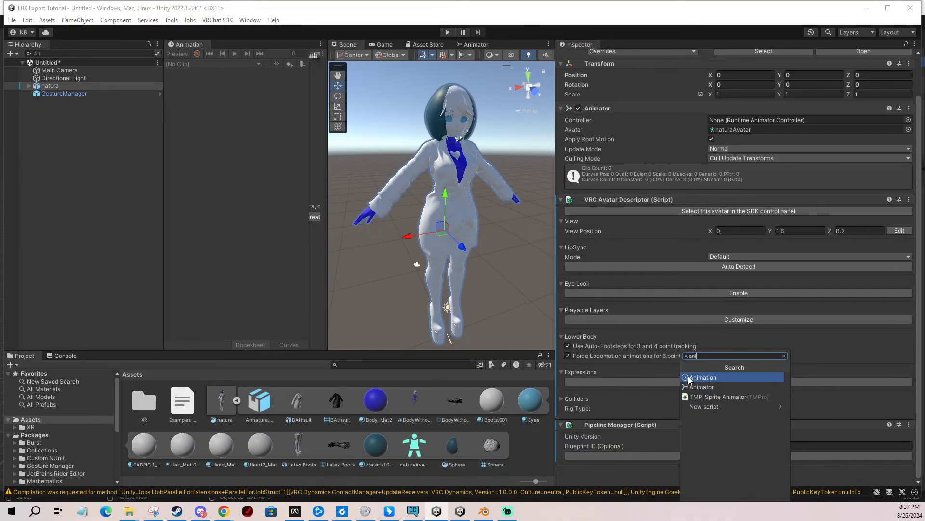
{"action": "left_click", "coordinate": [633, 81]}
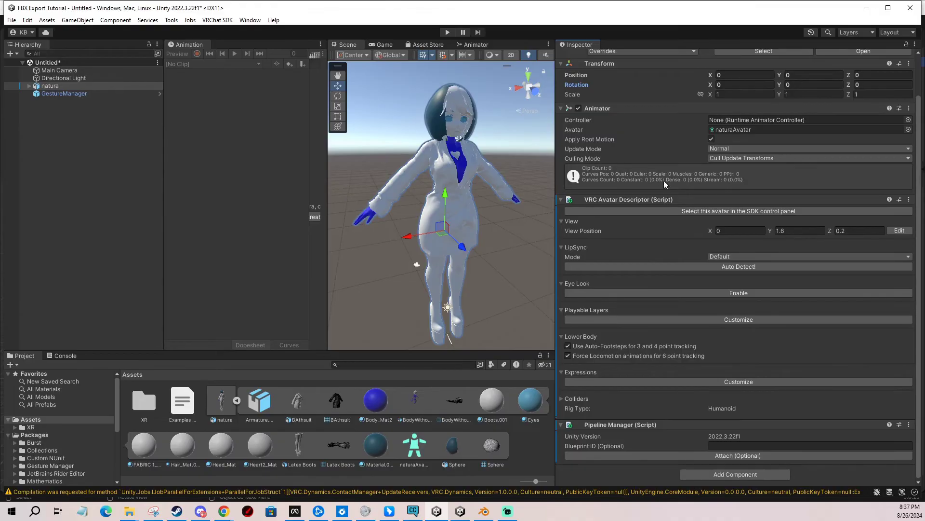
{"action": "scroll", "coordinate": [682, 224], "scroll_direction": "up", "scroll_amount": 1}
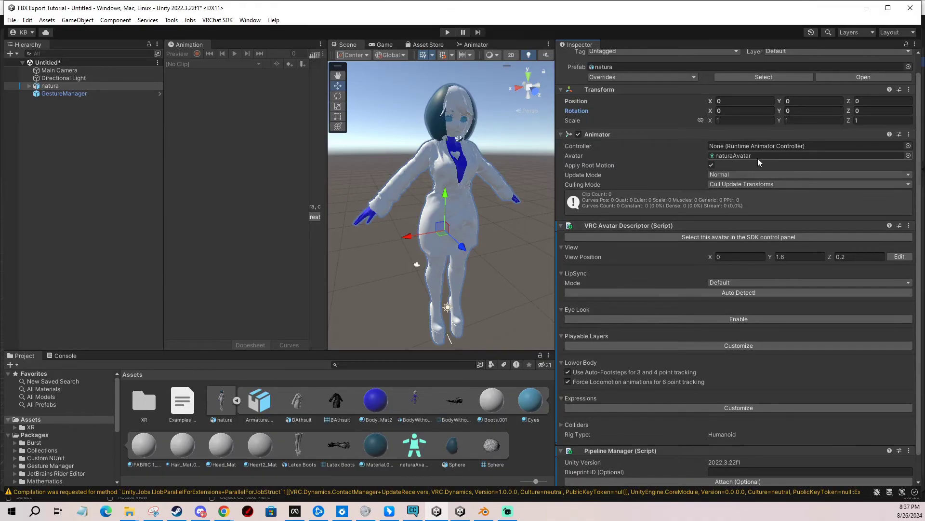
{"action": "left_click", "coordinate": [739, 156]}
{"action": "left_click", "coordinate": [733, 154]}
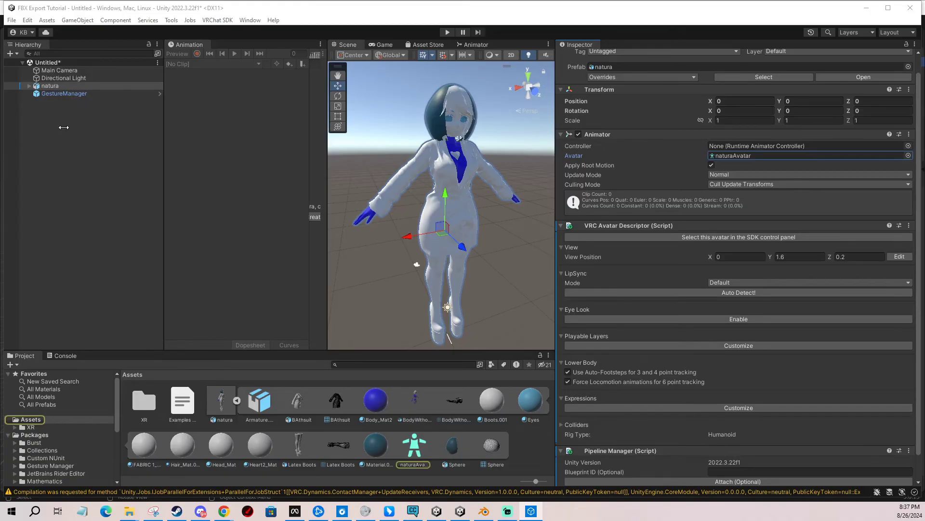
Drag the naturaAvatar asset from natura's sub-assets into the Animator's Avatar field
{"action": "left_click", "coordinate": [228, 401]}
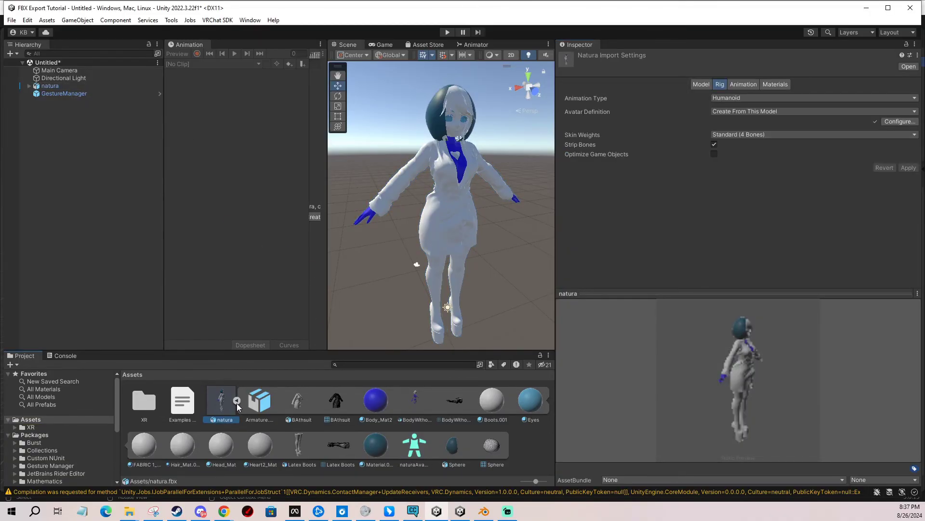
{"action": "left_click", "coordinate": [236, 401]}
{"action": "left_click", "coordinate": [235, 400]}
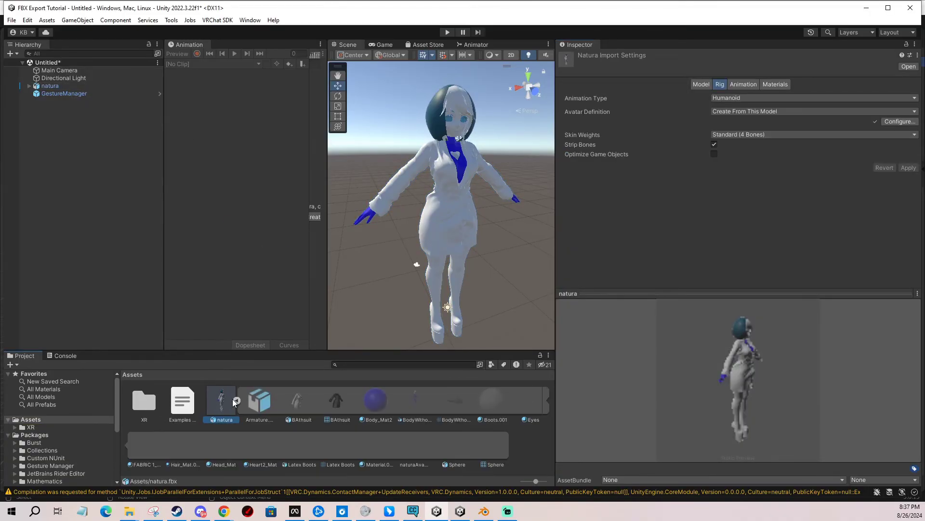
{"action": "left_click", "coordinate": [417, 451]}
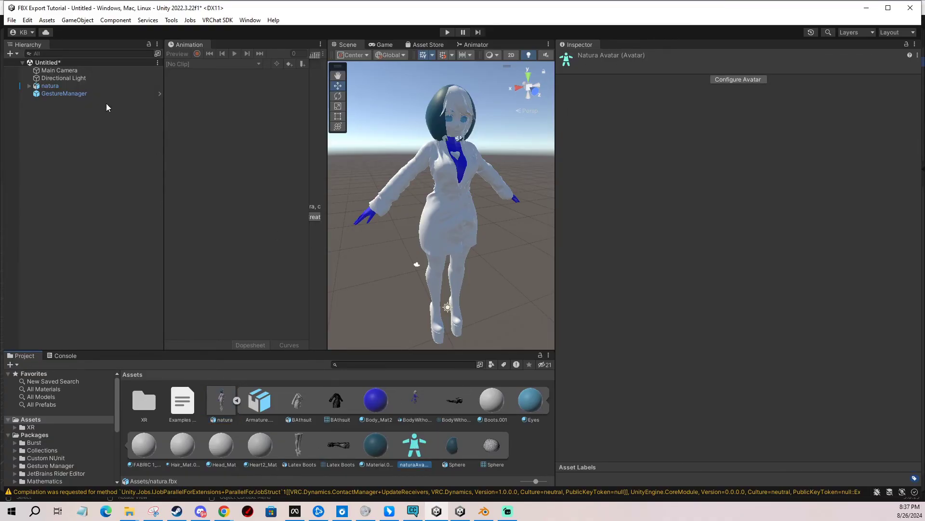
{"action": "left_click", "coordinate": [71, 86]}
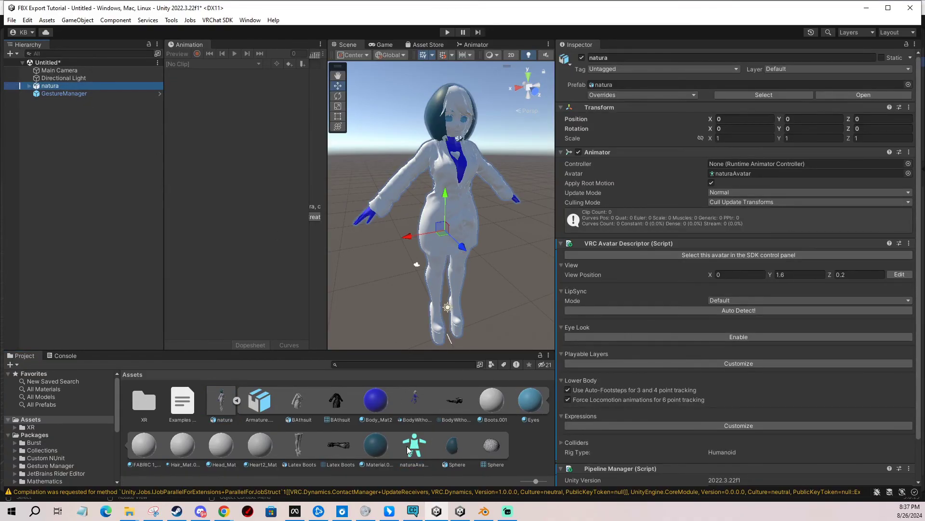
{"action": "left_click_drag", "start_coordinate": [415, 449], "coordinate": [733, 174]}
Enter play mode with GestureManager selected and show its Debug parameters list
{"action": "left_click", "coordinate": [448, 33]}
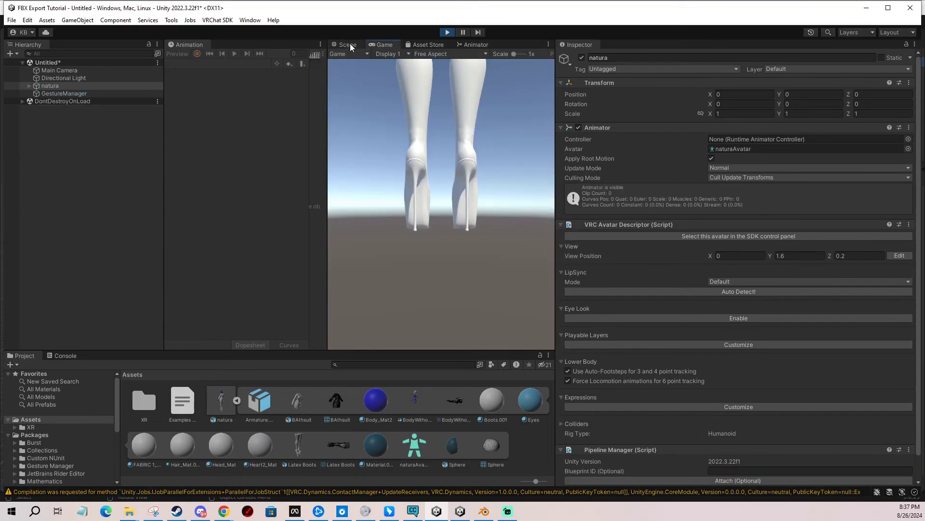
{"action": "left_click", "coordinate": [72, 94]}
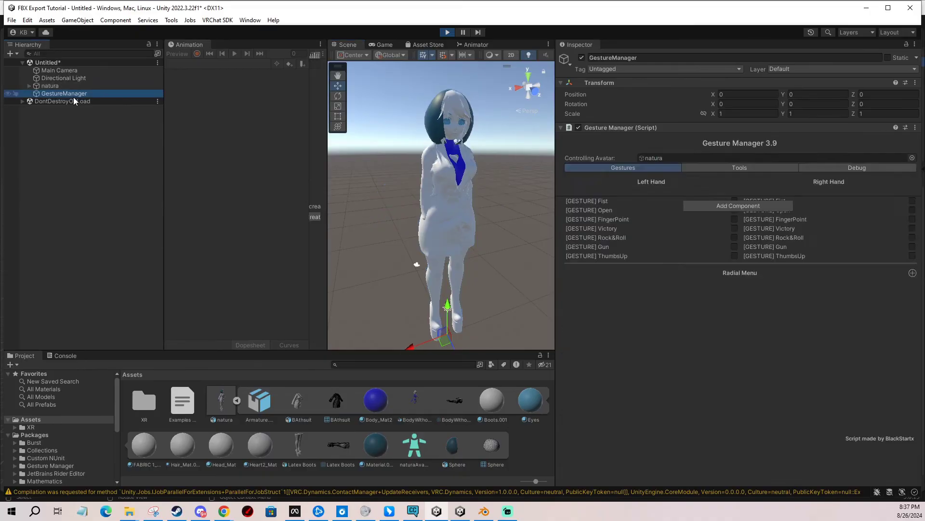
{"action": "right_click_drag", "start_coordinate": [410, 201], "coordinate": [429, 187]}
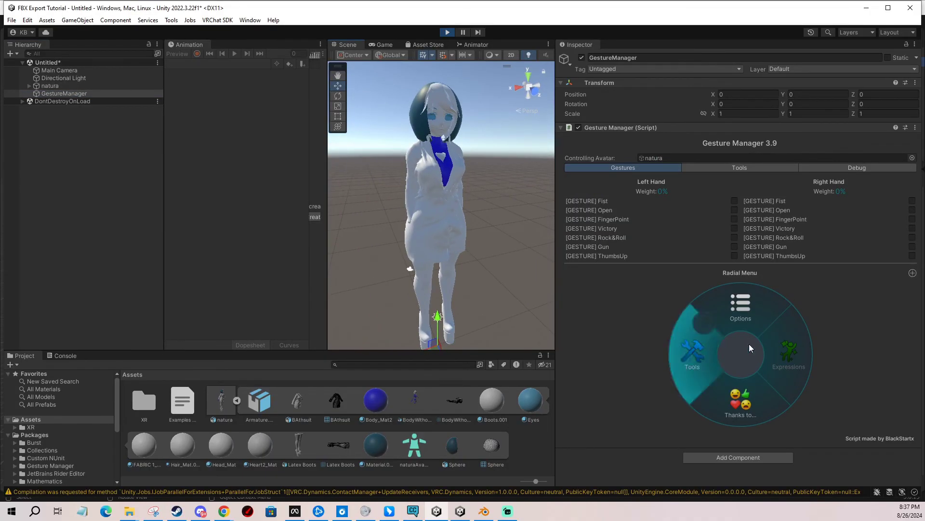
{"action": "left_click", "coordinate": [856, 168]}
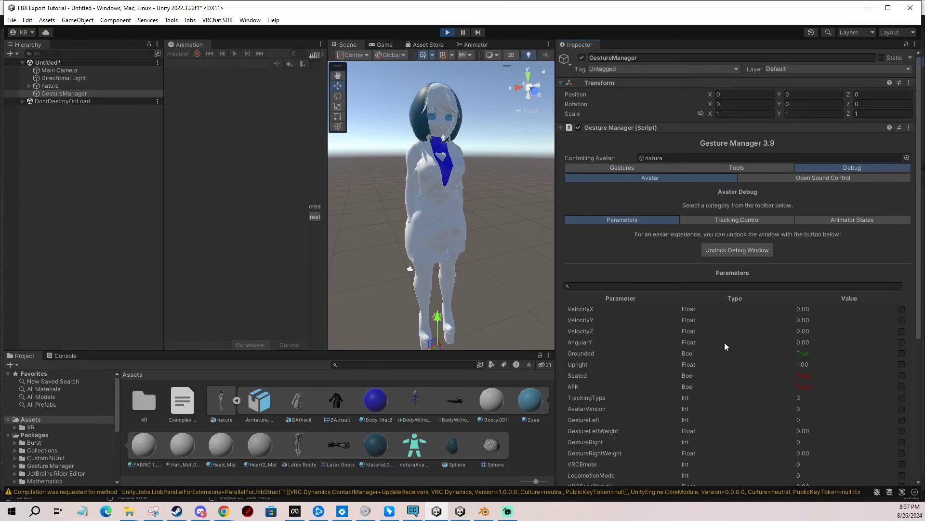
{"action": "scroll", "coordinate": [718, 342], "scroll_direction": "down", "scroll_amount": 3}
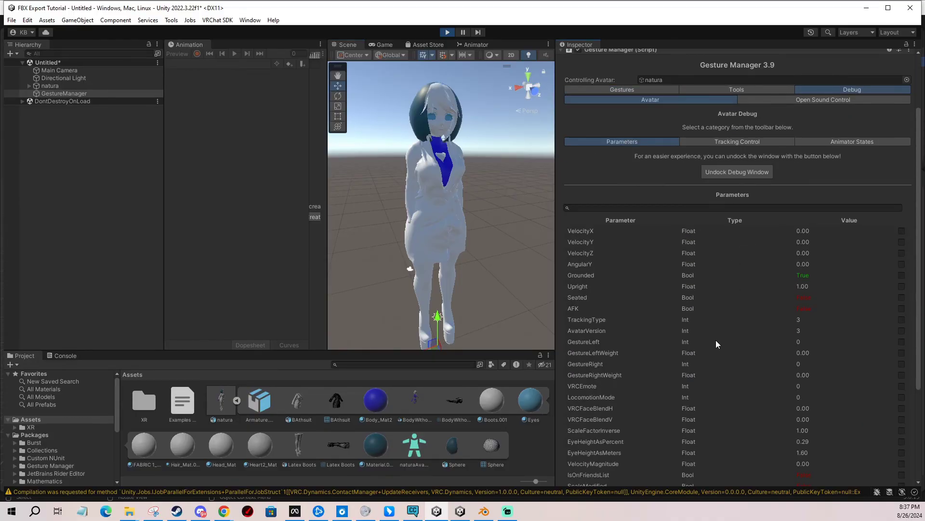
Set the Upright parameter to 0.25 so the avatar crawls
{"action": "left_click", "coordinate": [905, 287]}
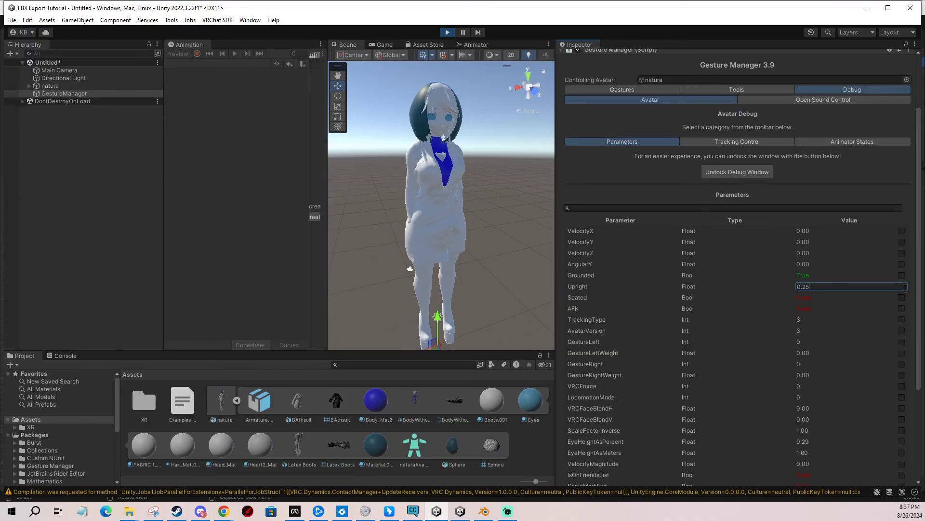
{"action": "type", "text": "0.25"}
{"action": "key", "text": "Return"}
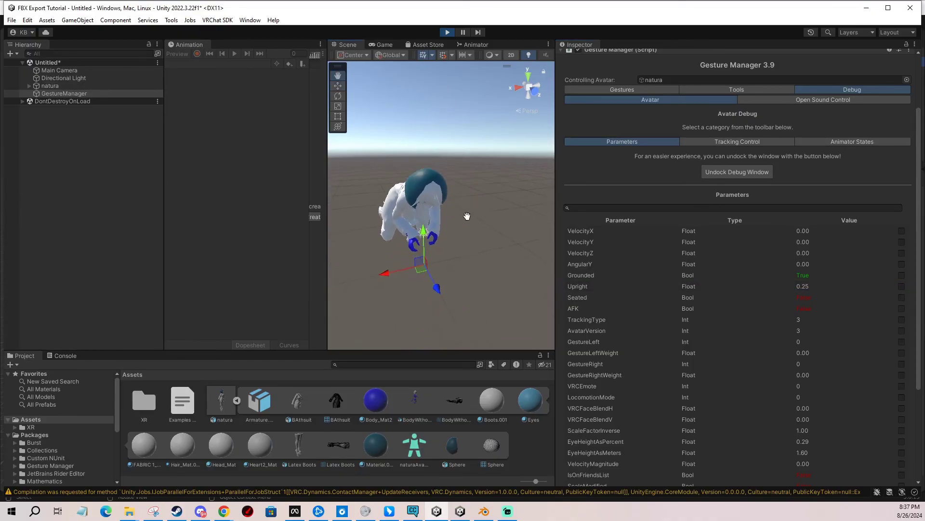
{"action": "middle_click_drag", "start_coordinate": [467, 212], "coordinate": [475, 294]}
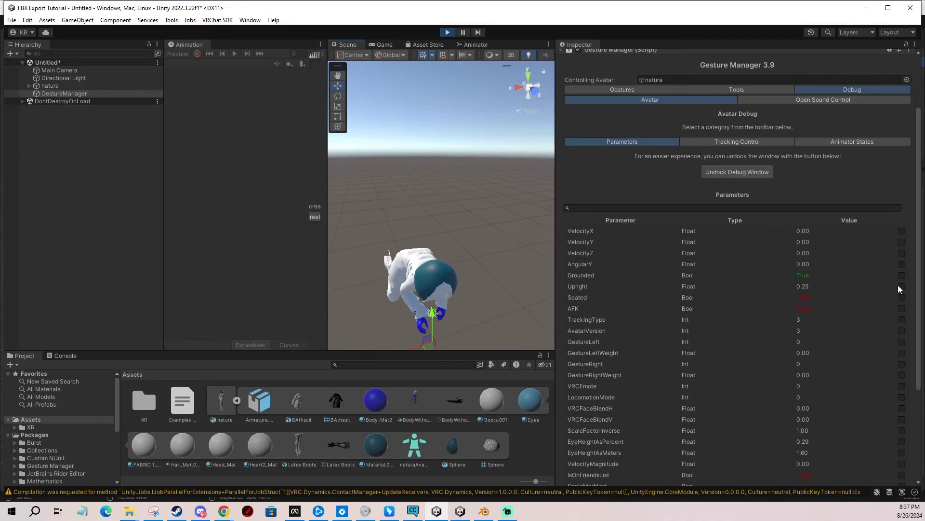
Change Upright to 0.49 so the avatar crouches instead
{"action": "left_click", "coordinate": [862, 287]}
{"action": "type", "text": "0.49"}
{"action": "key", "text": "Return"}
{"action": "middle_click_drag", "start_coordinate": [473, 306], "coordinate": [478, 219]}
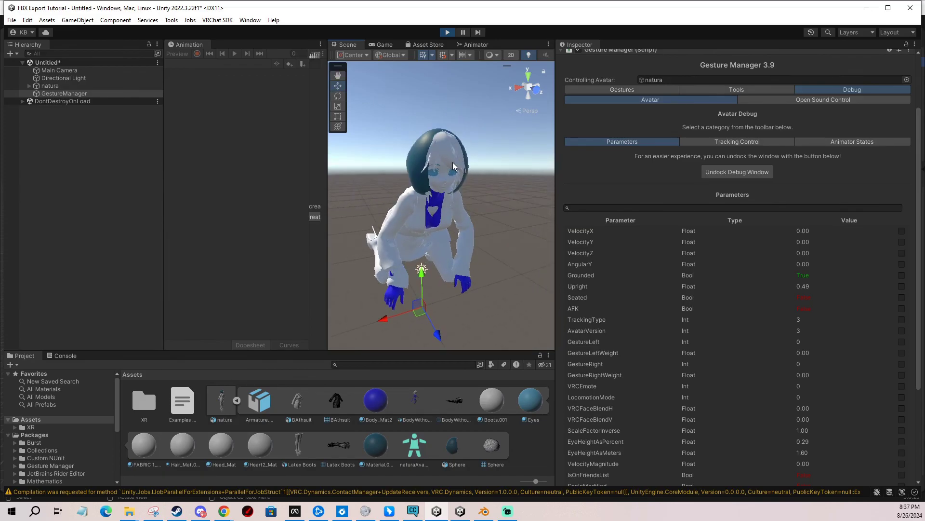
{"action": "left_click", "coordinate": [447, 32]}
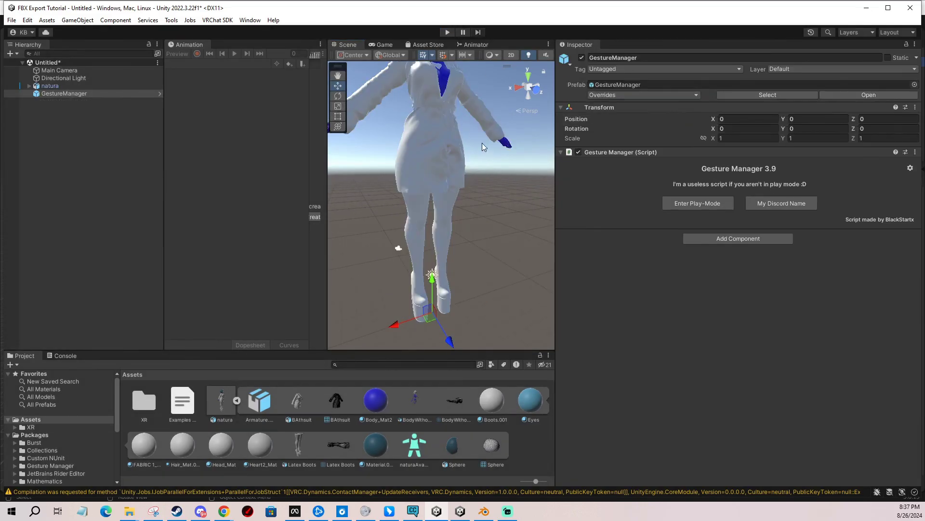
{"action": "scroll", "coordinate": [482, 140], "scroll_direction": "down", "scroll_amount": 5}
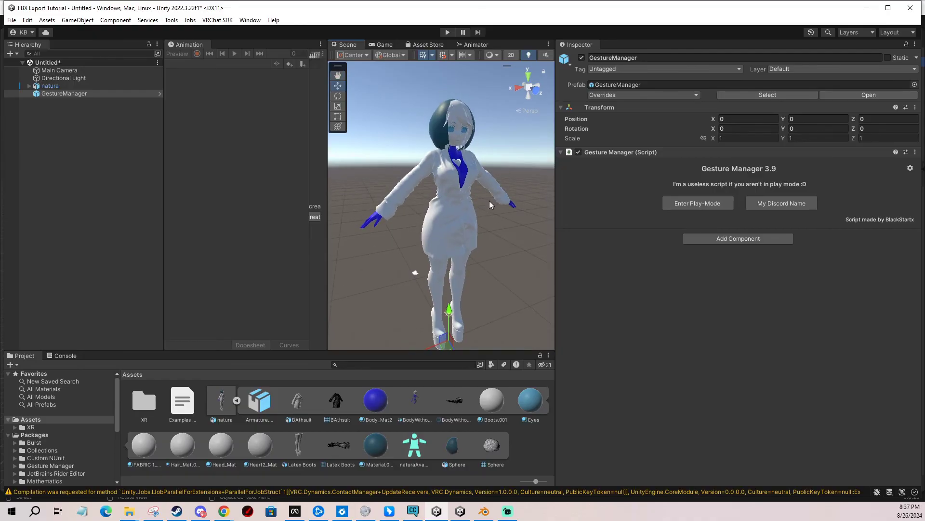